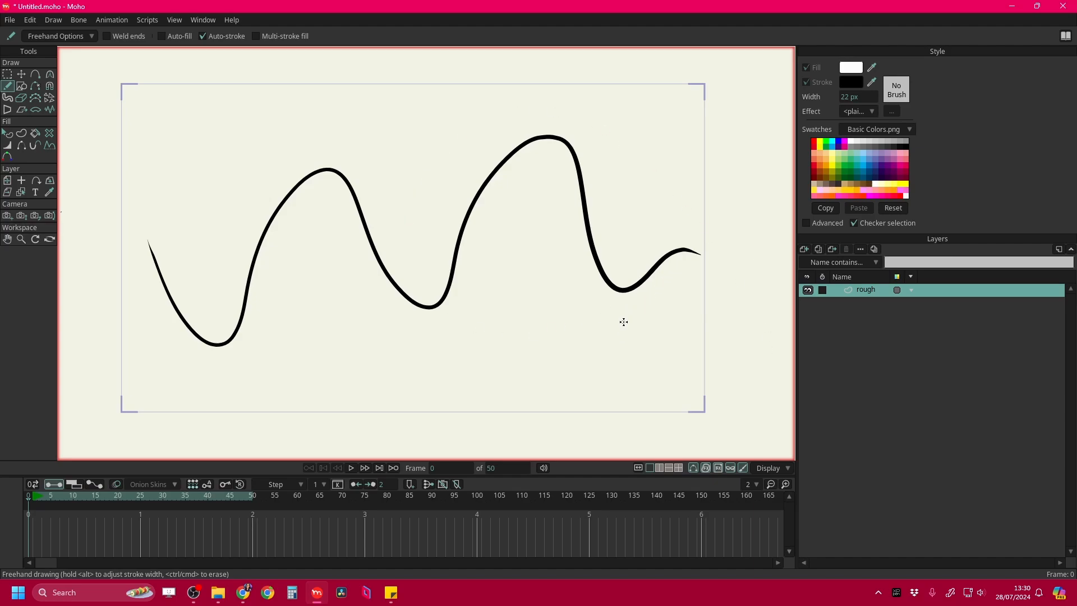
- Play the timeline of the wavy line drawing with the Select Shape tool active
left_click(7, 133)
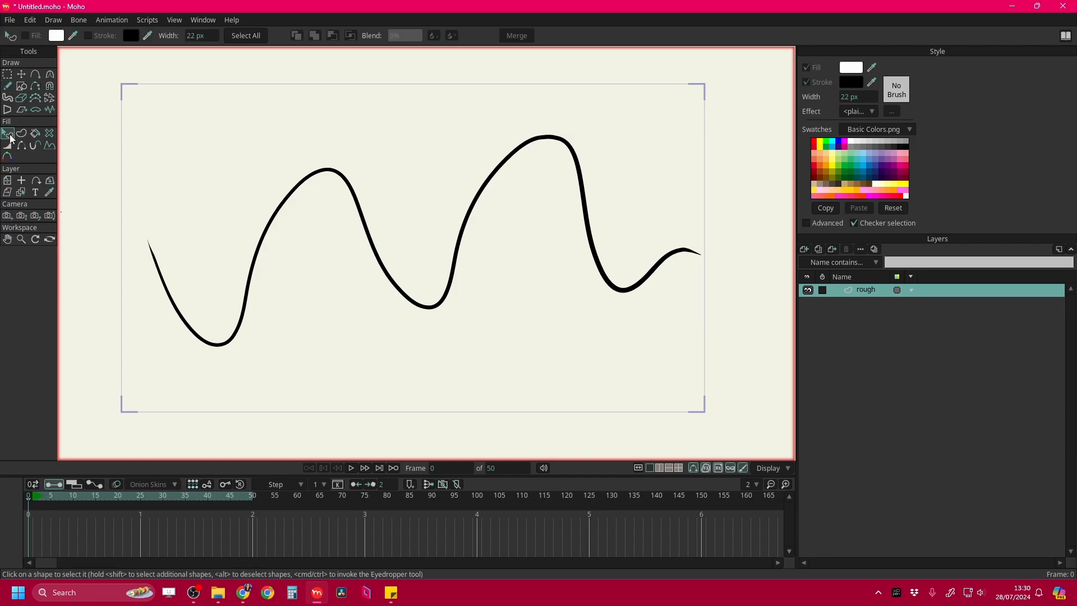
key("space")
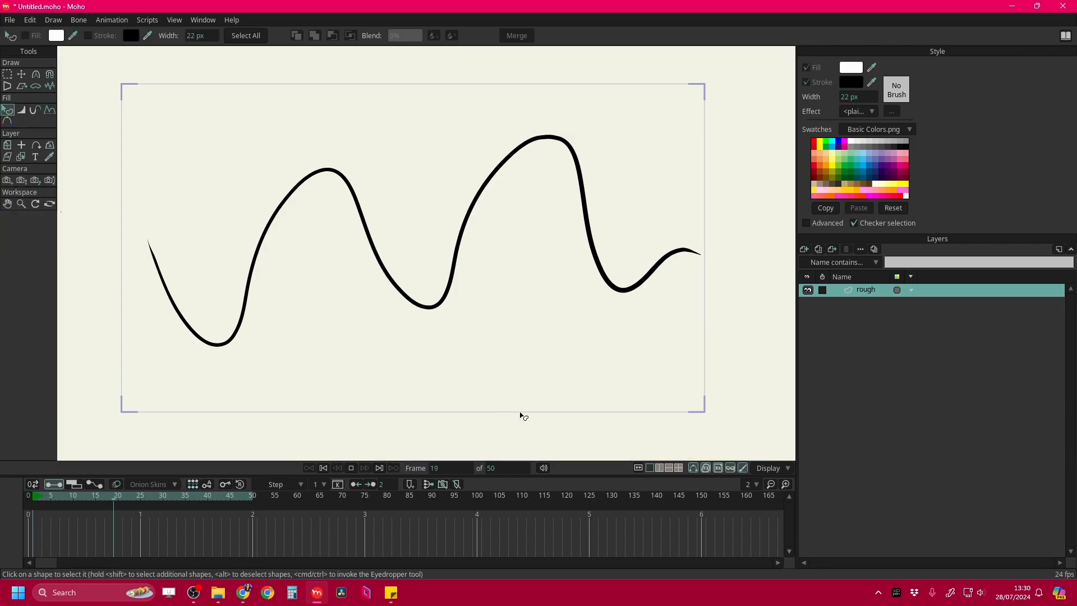
key("space")
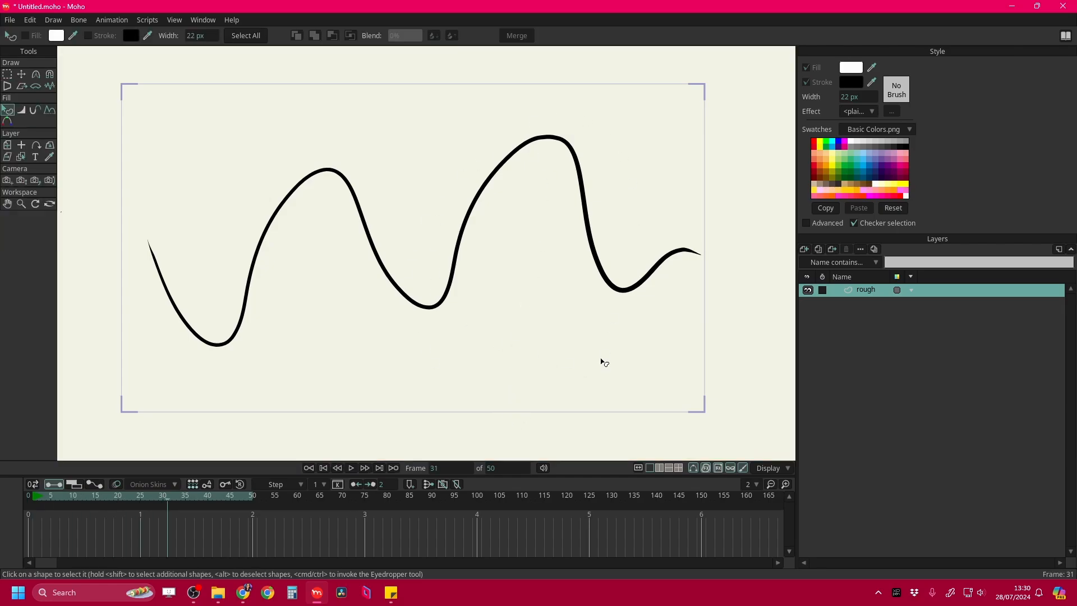
- Select the wavy stroke, return to frame 0 and open the stroke's brush settings
left_click(583, 198)
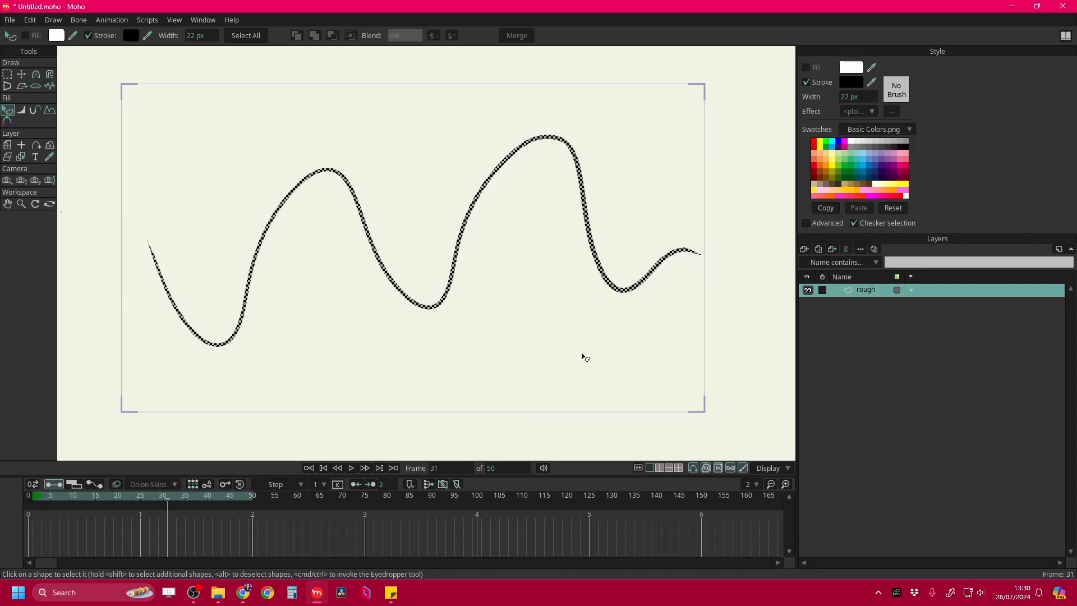
left_click(30, 495)
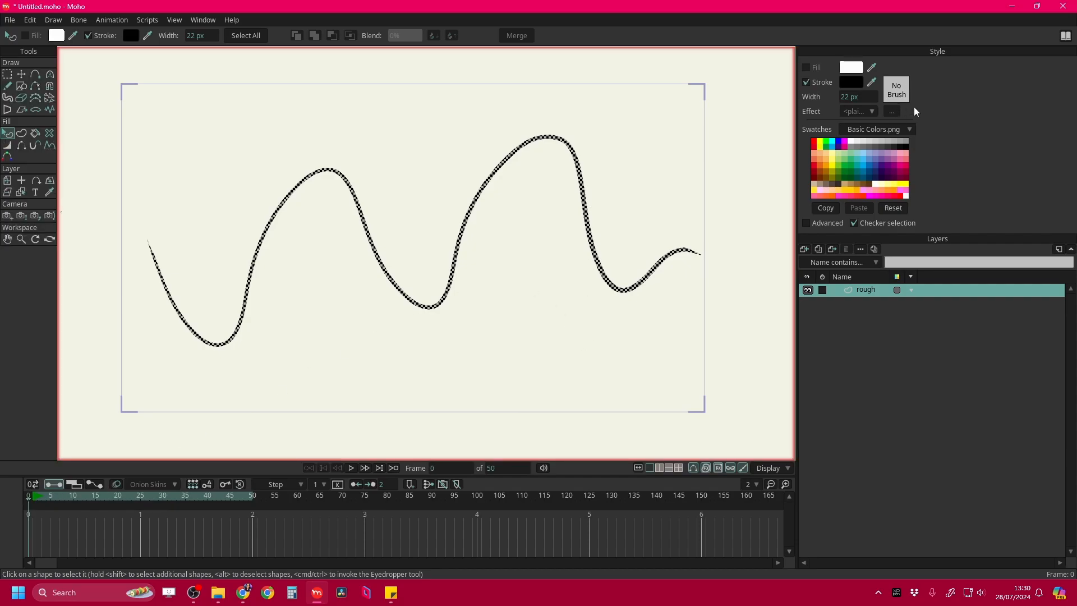
left_click(902, 96)
mouse_move(813, 115)
left_mouse_down()
mouse_move(746, 65)
mouse_move(714, 73)
left_mouse_up()
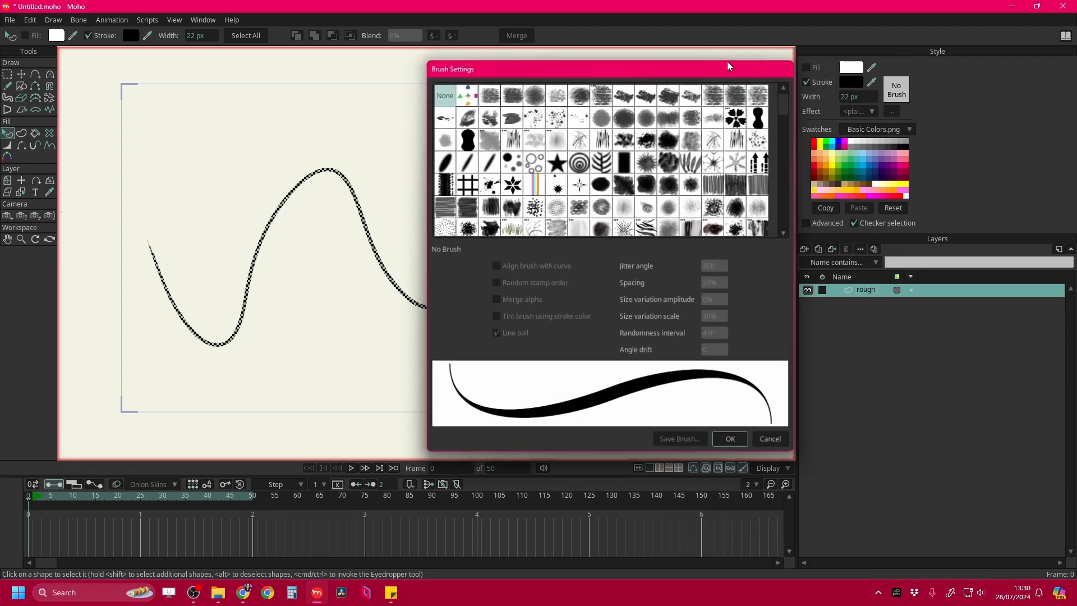
- Preview several brushes on the wavy stroke, including BWClean, Brush573, BWClean_2, CK Ink Wash and MC-Chunky
left_click(763, 123)
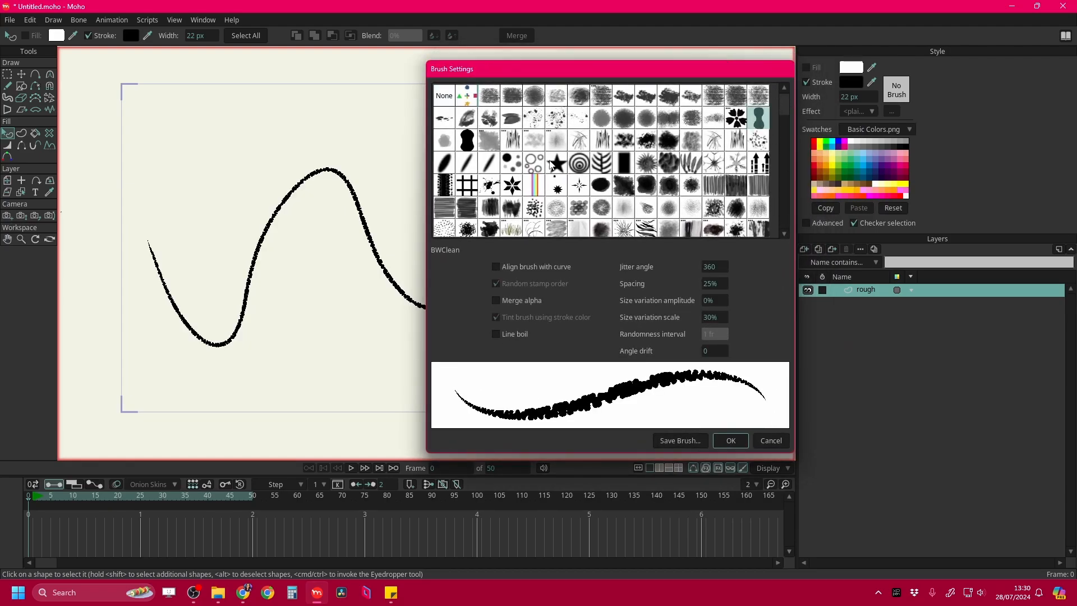
left_click(552, 164)
left_click(467, 141)
left_click(490, 216)
left_click(488, 231)
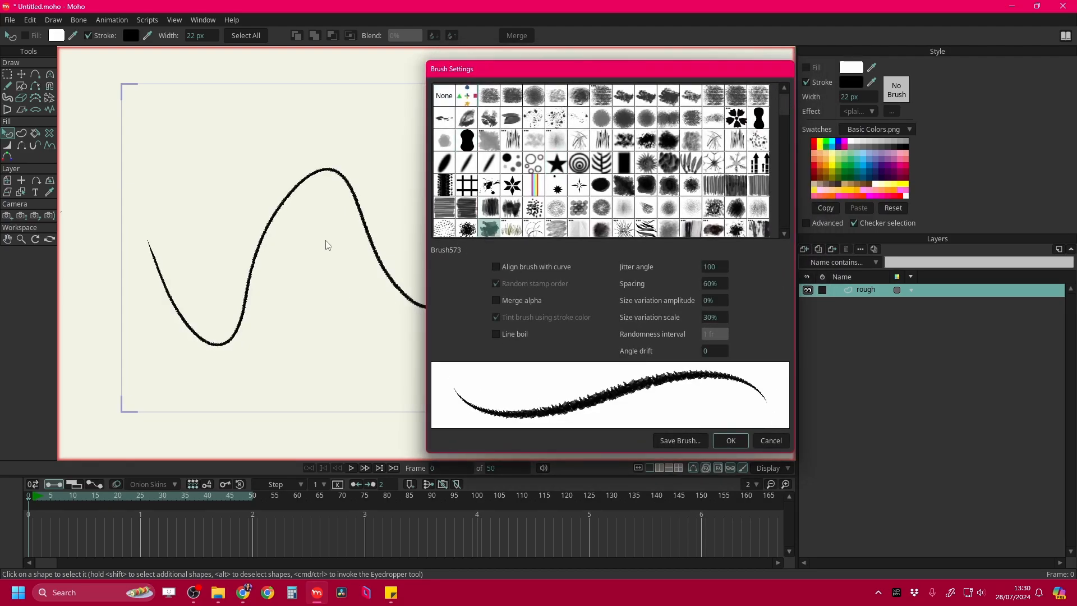
left_click(469, 141)
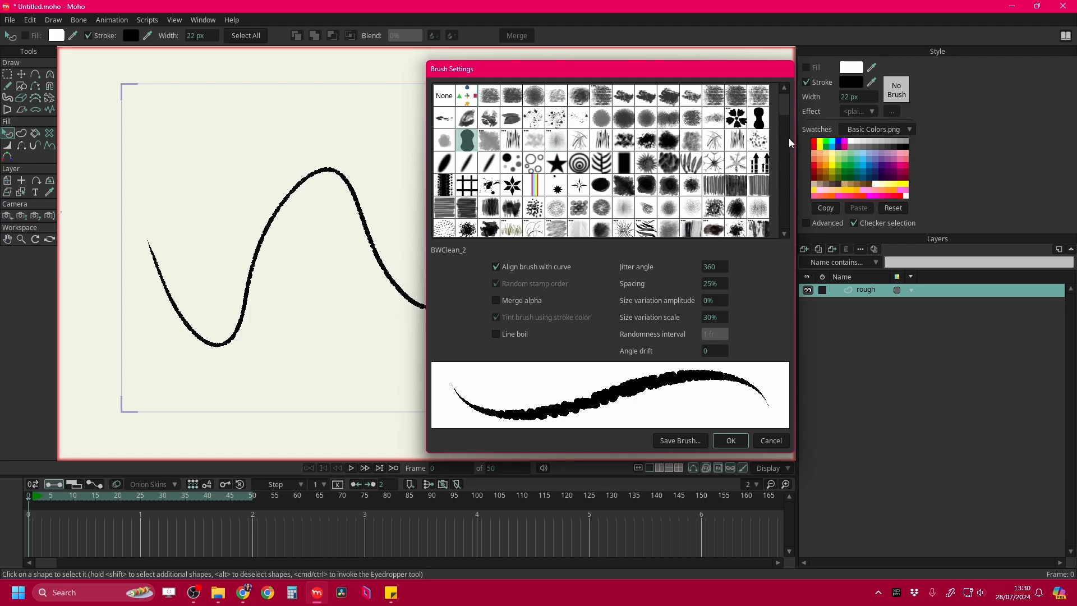
left_click_drag(785, 119, 785, 167)
left_click(717, 162)
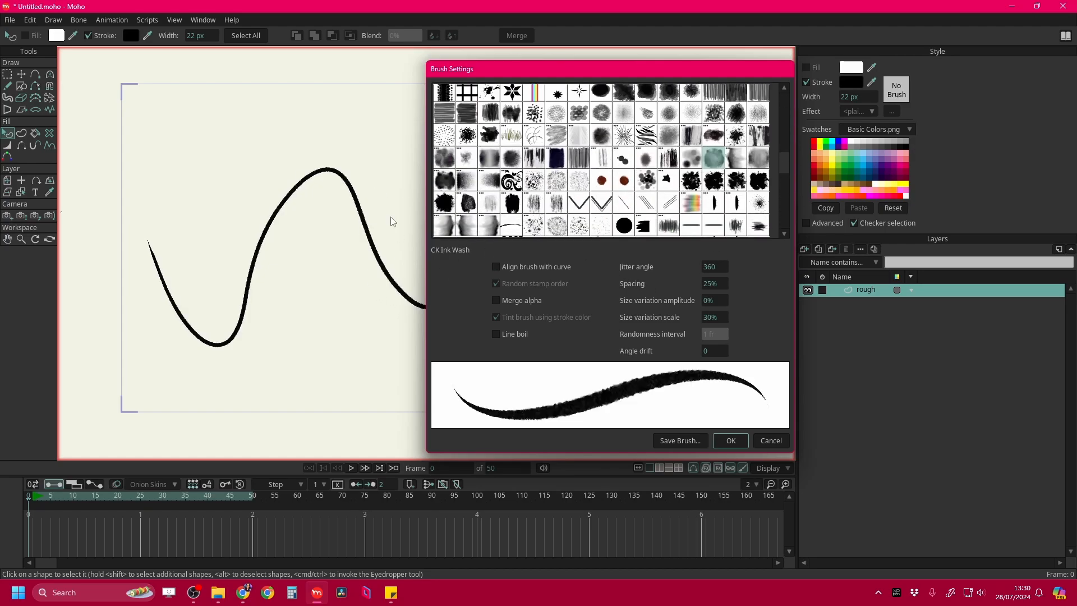
scroll(510, 146, "down", 2)
left_click(512, 163)
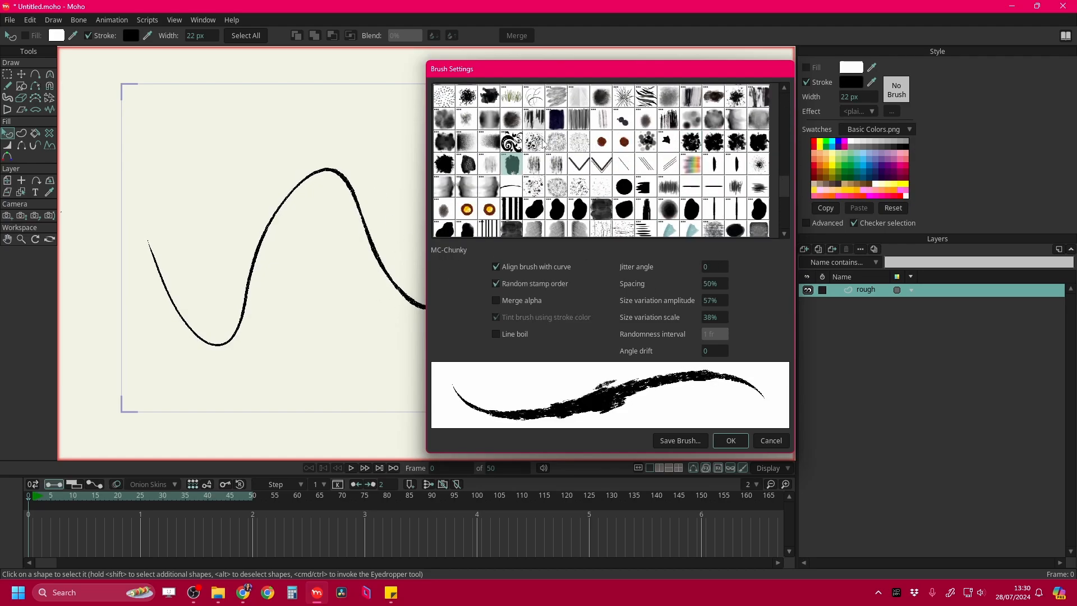
- Choose the MC-Scratchy brush for the wavy stroke
mouse_move(783, 184)
left_mouse_down()
mouse_move(783, 214)
mouse_move(783, 173)
left_mouse_up()
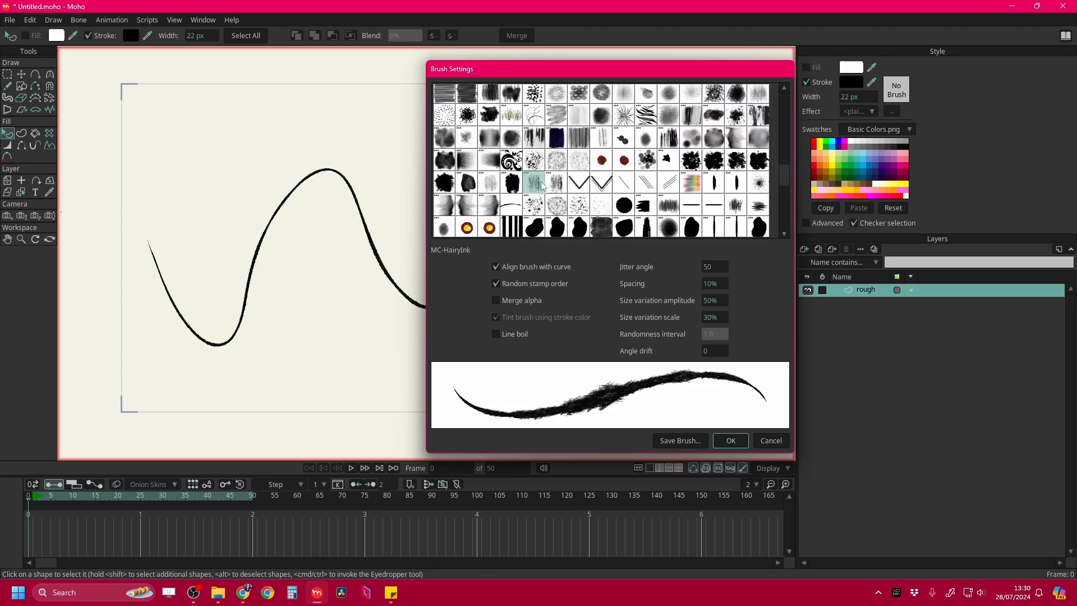
left_click(558, 184)
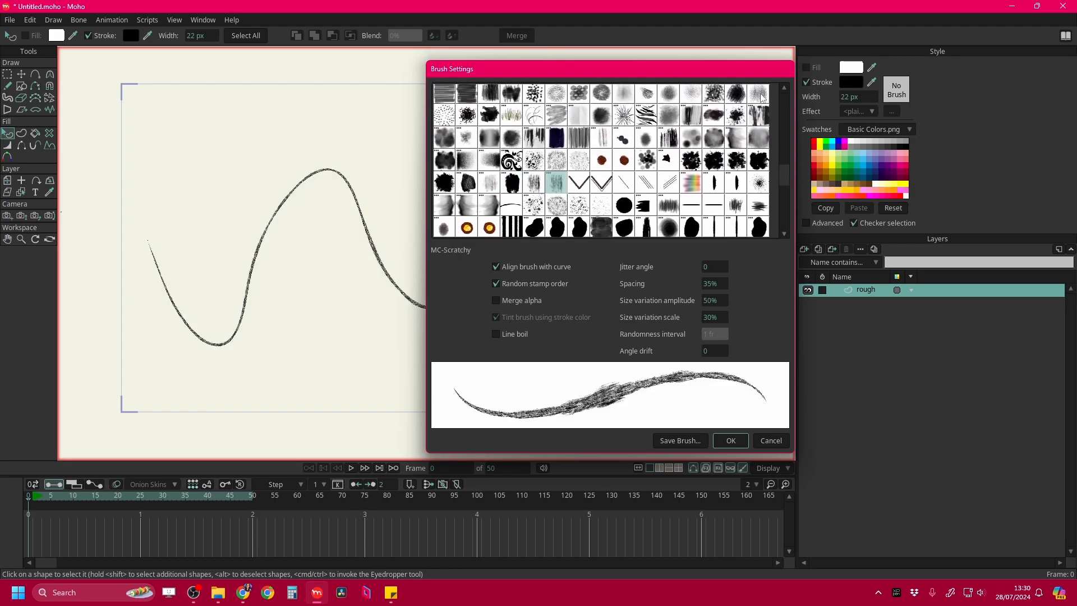
mouse_move(715, 70)
left_mouse_down()
mouse_move(728, 61)
mouse_move(713, 77)
left_mouse_up()
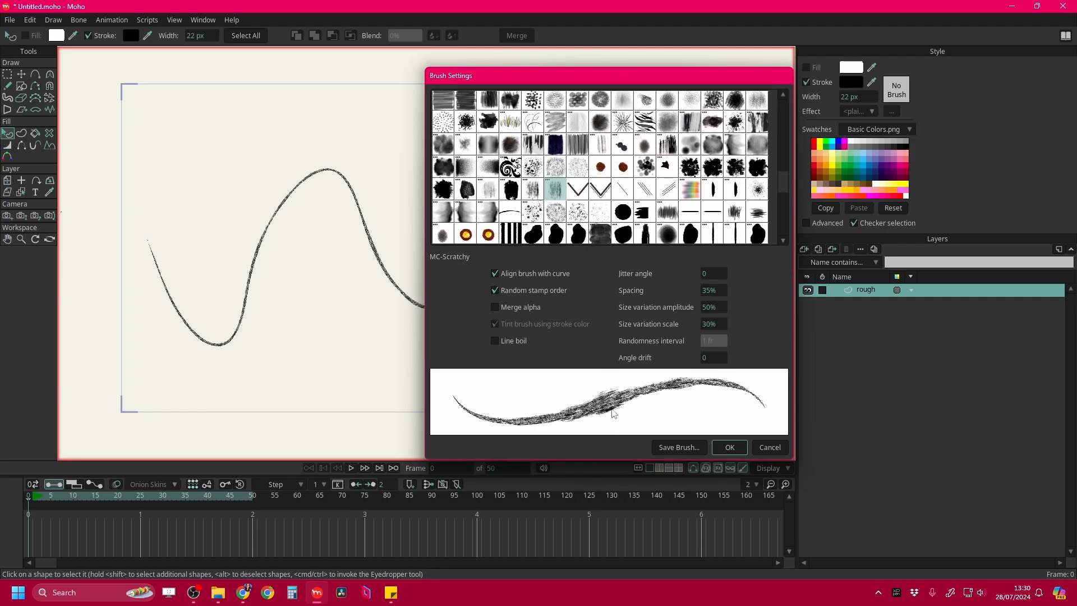
- Enable line boil with a randomness interval of 2 frames for the stroke's brush, apply it and play the animation
left_click(494, 341)
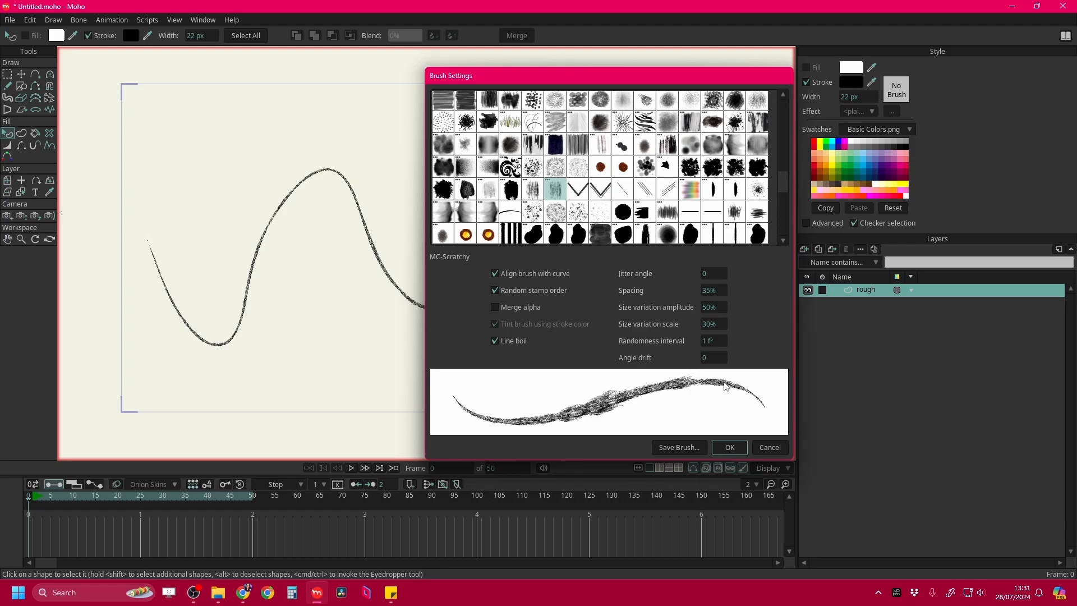
left_click(709, 342)
type("2")
left_click(737, 337)
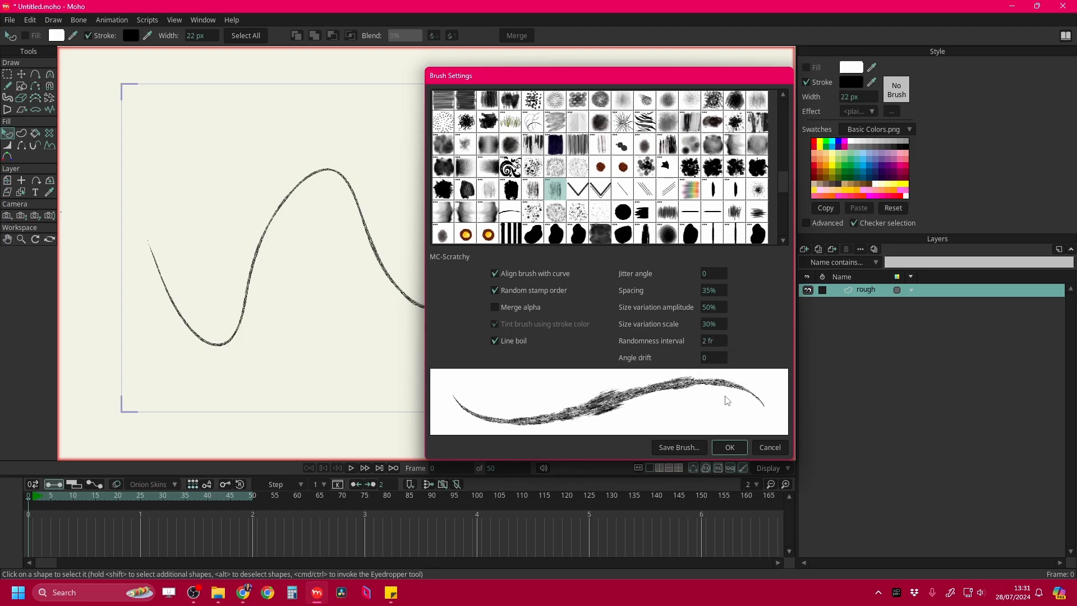
left_click(727, 449)
key("space")
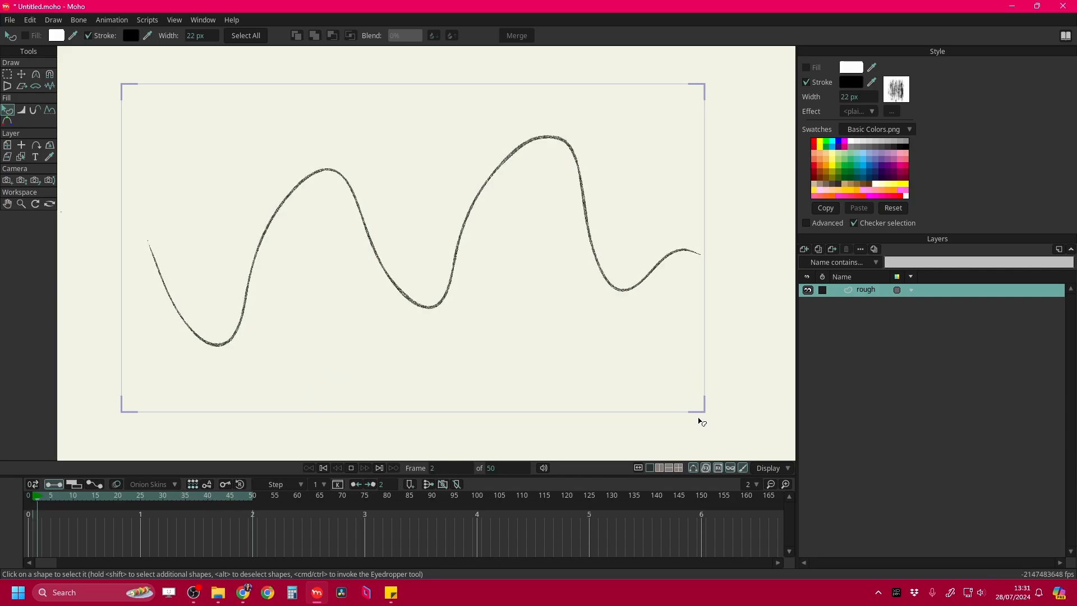
key("space")
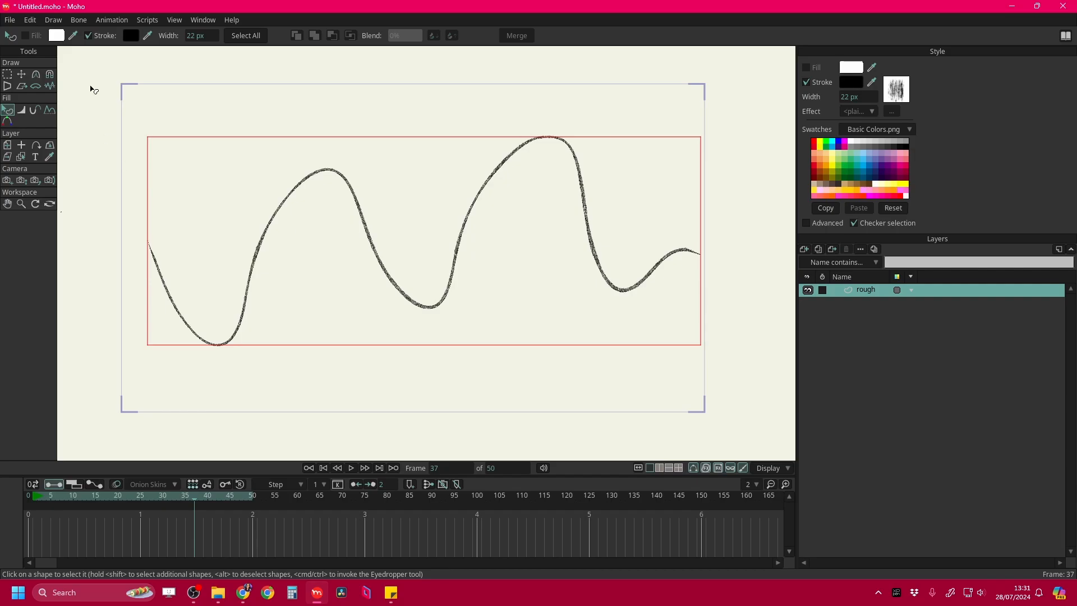
- Open the HeadLR_Example.moho project, play its animation and return to frame 0
left_click(11, 20)
mouse_move(42, 80)
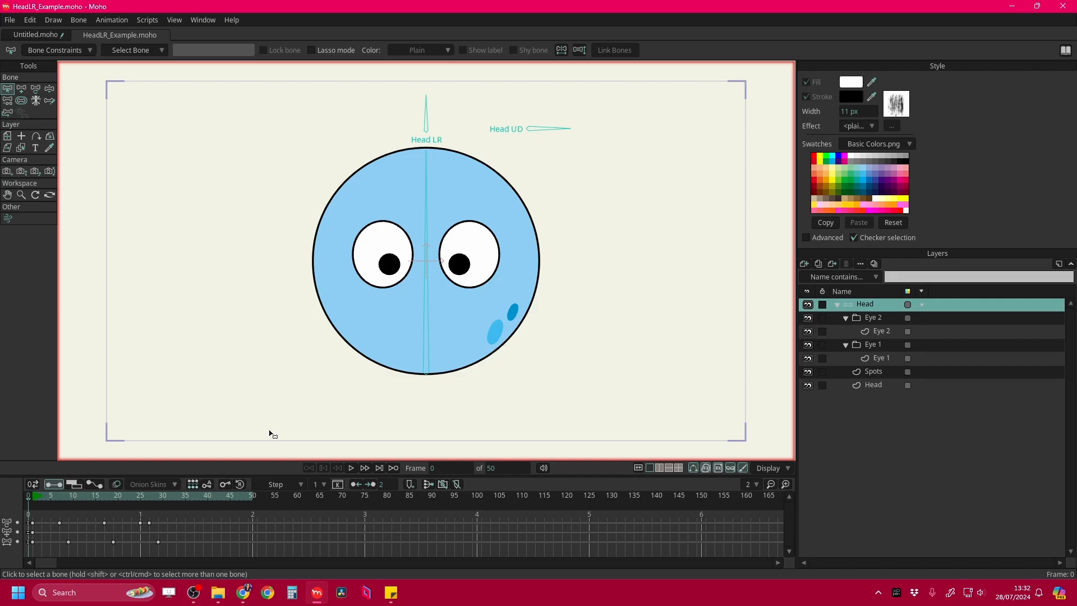
key("space")
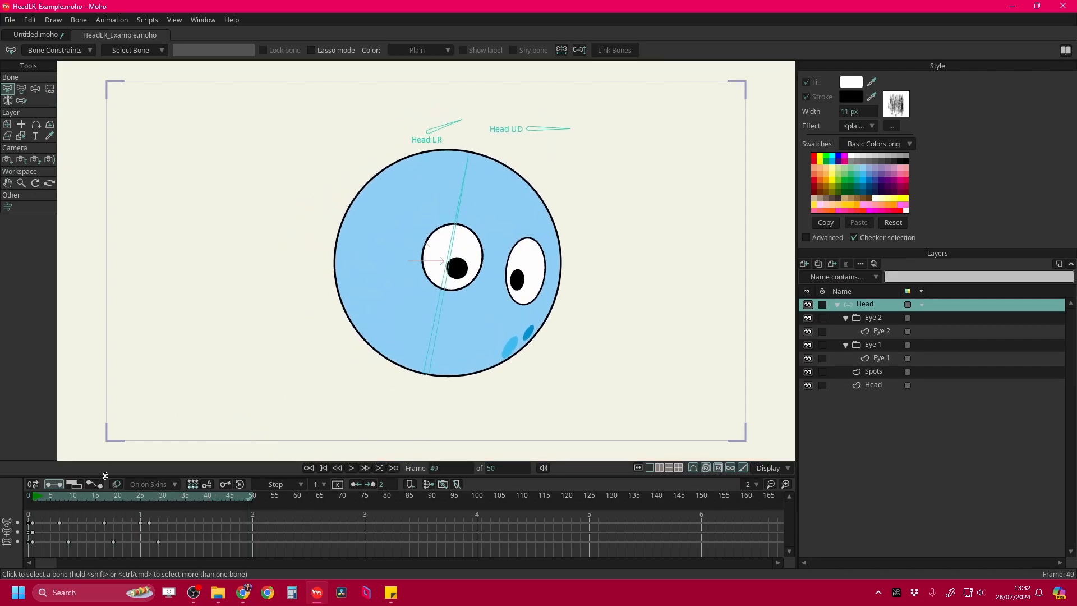
left_click(27, 501)
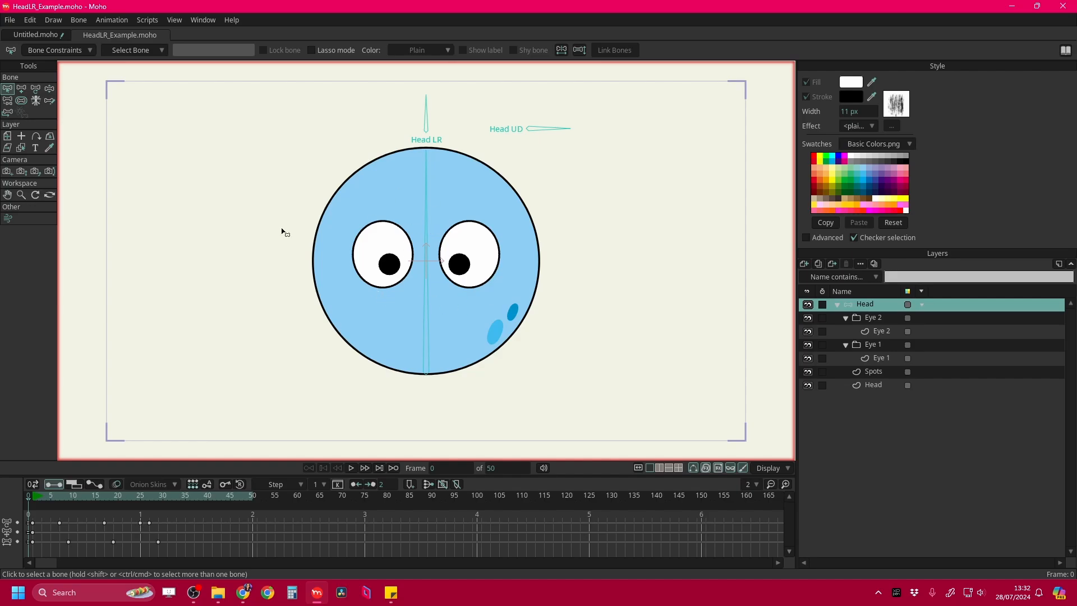
- Test the Head LR and Head UD control bones with the Manipulate Bones tool
left_click(50, 88)
mouse_move(426, 115)
left_mouse_down()
mouse_move(399, 122)
mouse_move(460, 124)
mouse_move(407, 113)
left_mouse_up()
mouse_move(556, 134)
left_mouse_down()
mouse_move(562, 154)
mouse_move(562, 137)
left_mouse_up()
- Play the rigged head's turning animation, stop it and go back to frame 0
left_click(33, 497)
key("space")
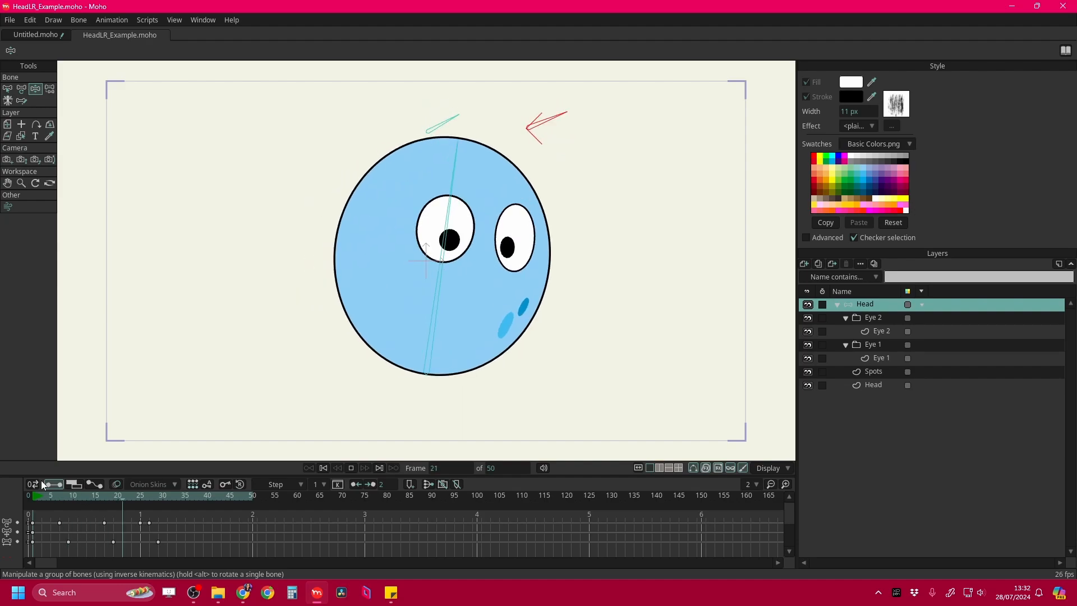
key("space")
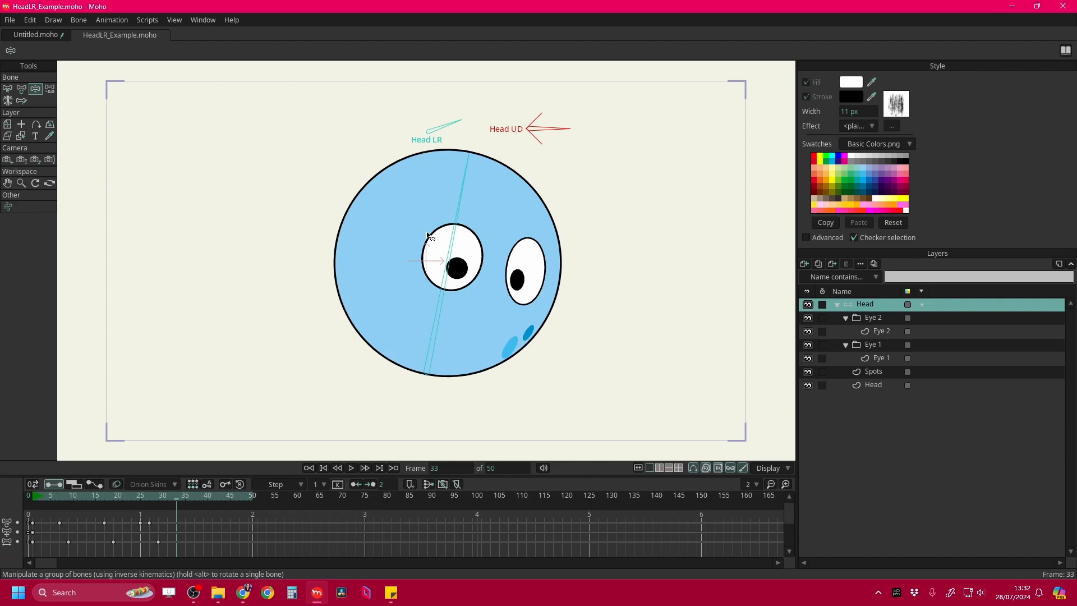
left_click(38, 497)
left_click(30, 495)
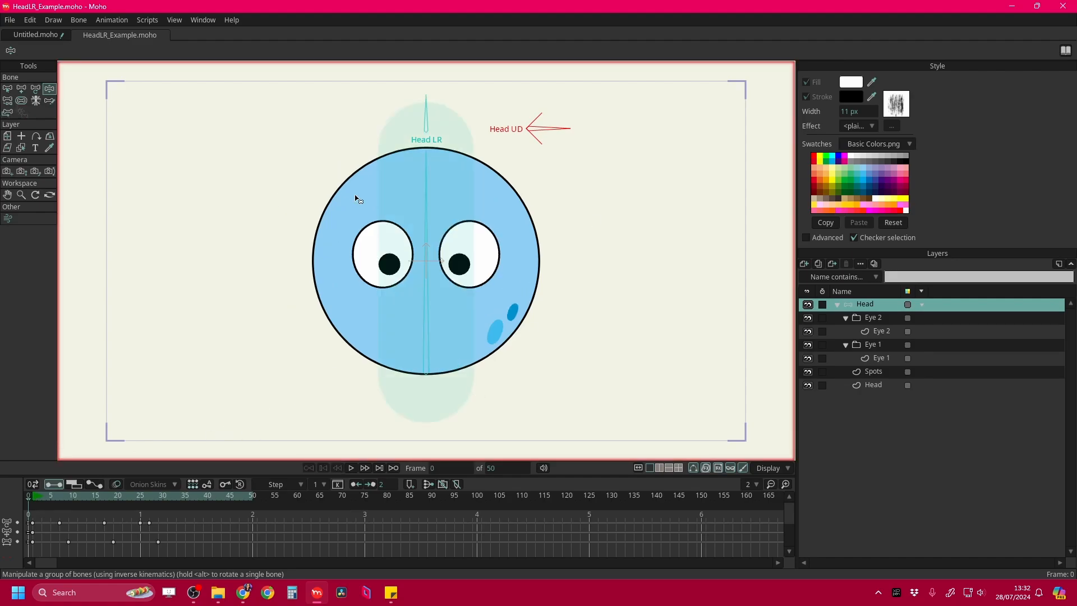
- Select the blue face shape on the Head vector layer, show the advanced style options and list its available styles
left_click(873, 387)
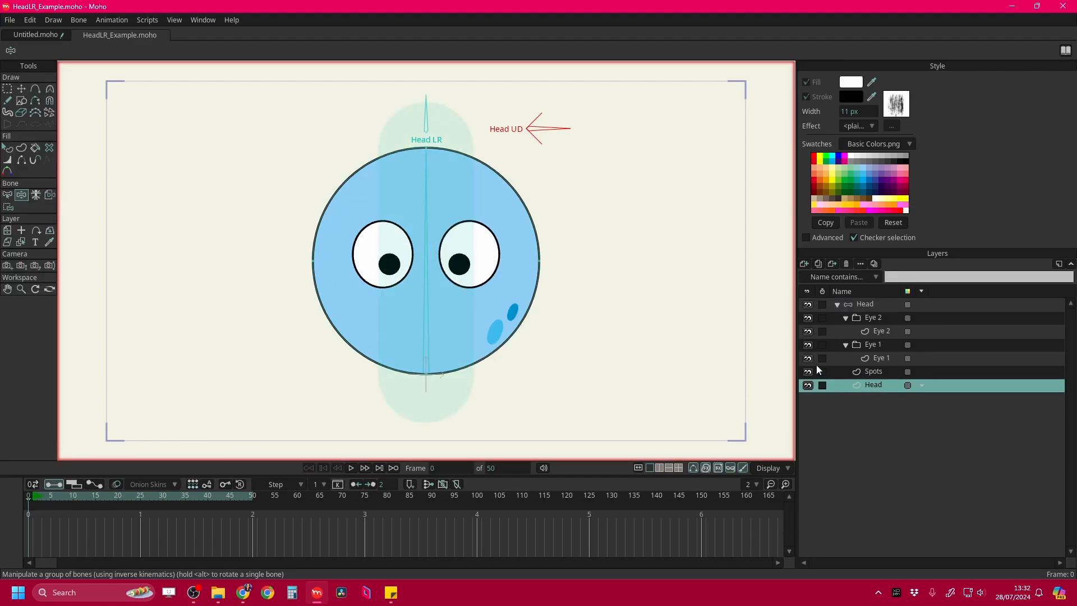
key("q")
left_click(346, 218)
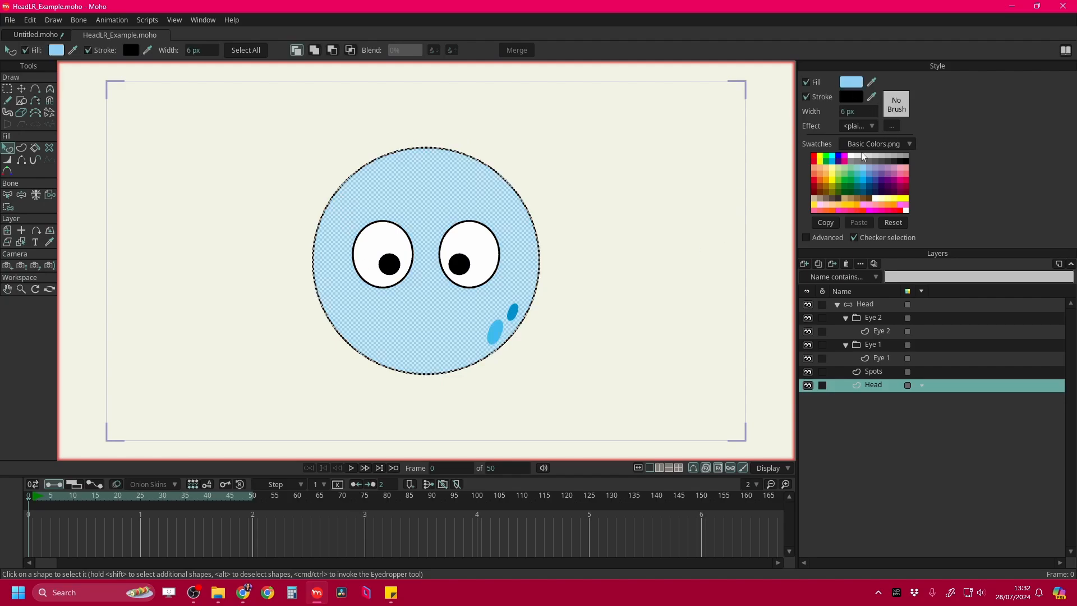
left_click(807, 237)
left_click(905, 239)
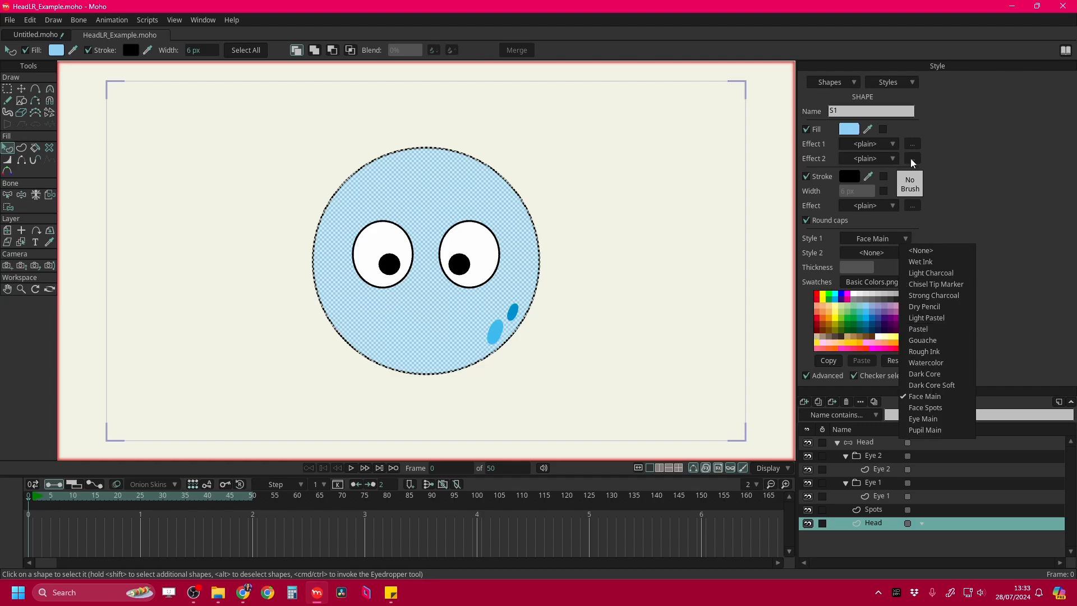
- Open the Face Main style for editing
left_click(912, 84)
left_click(912, 85)
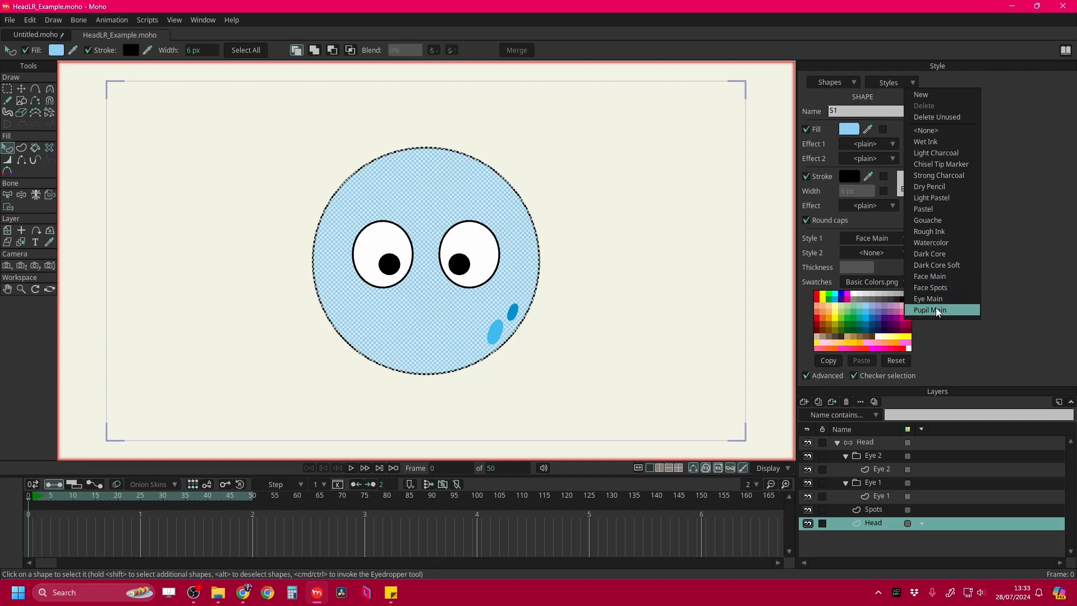
left_click(930, 276)
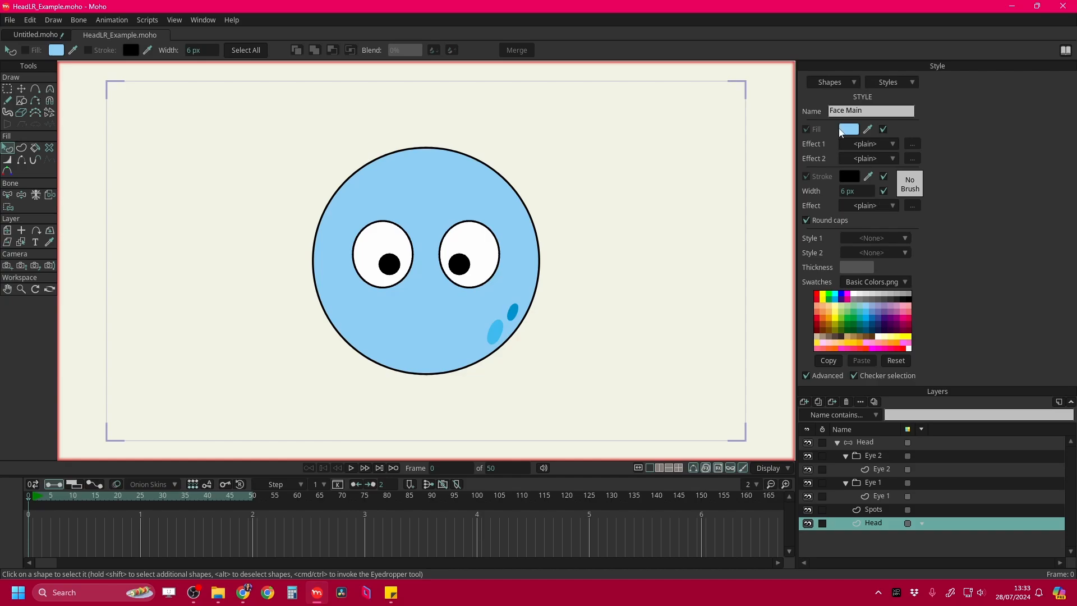
- Choose the MC-Scratchy brush for the Face Main style's stroke
left_click(915, 184)
scroll(580, 221, "down", 3)
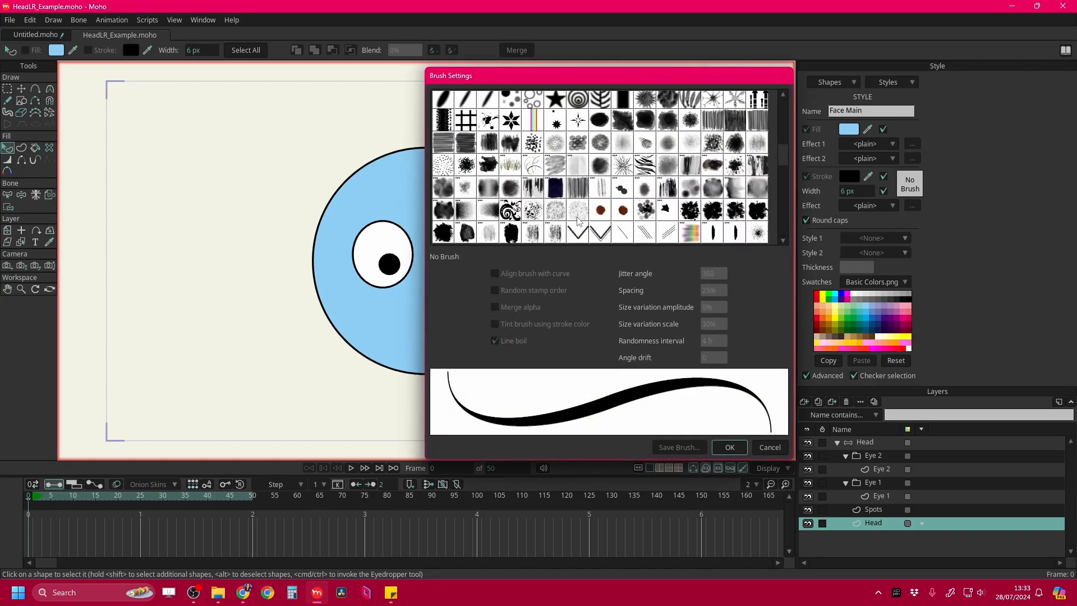
scroll(579, 220, "down", 2)
scroll(579, 220, "up", 1)
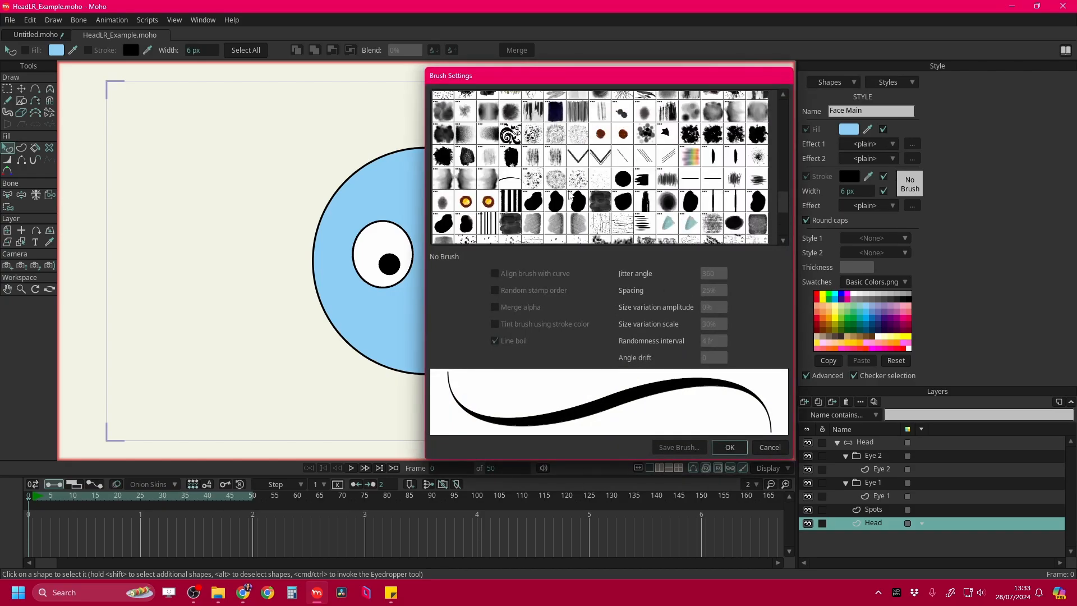
left_click(557, 158)
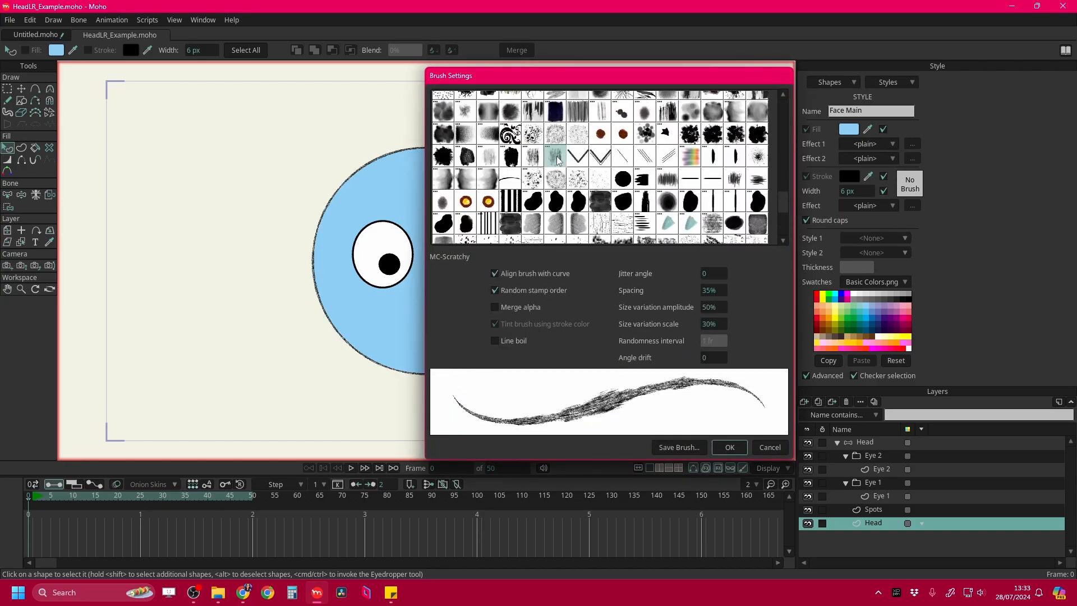
- Enable line boil with a randomness interval of 2 frames for the Face Main brush, apply it and inspect the head outline
left_click(495, 341)
left_click(711, 341)
type("2")
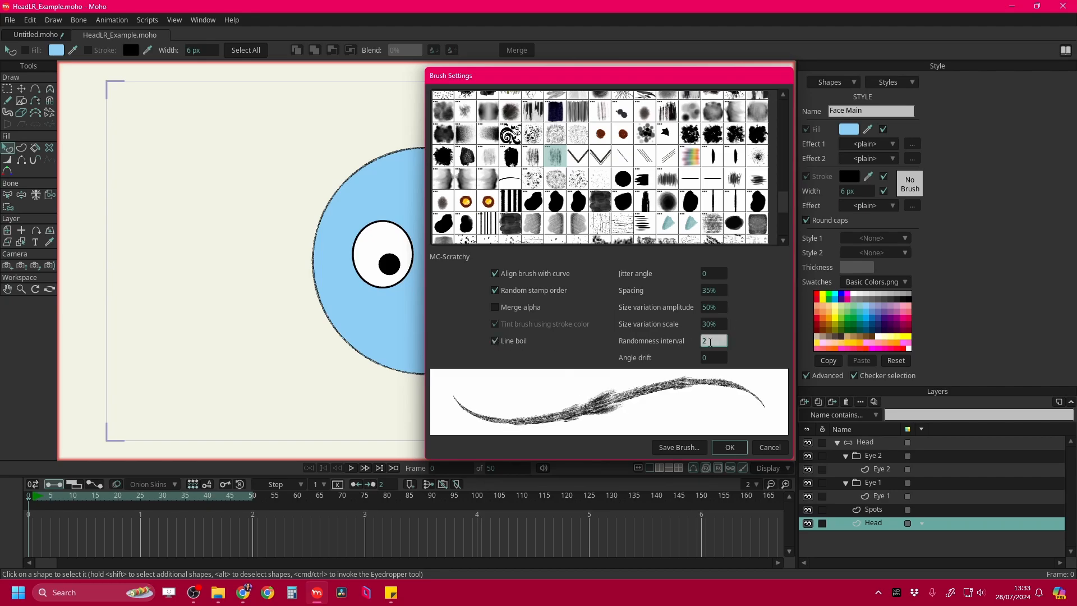
left_click(729, 448)
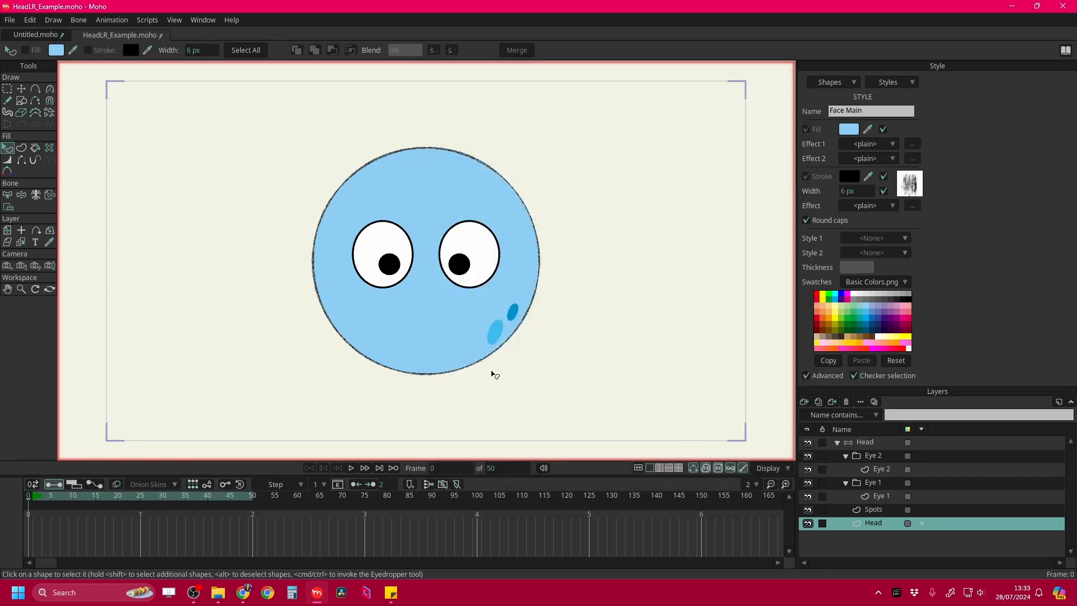
scroll(533, 288, "up", 5)
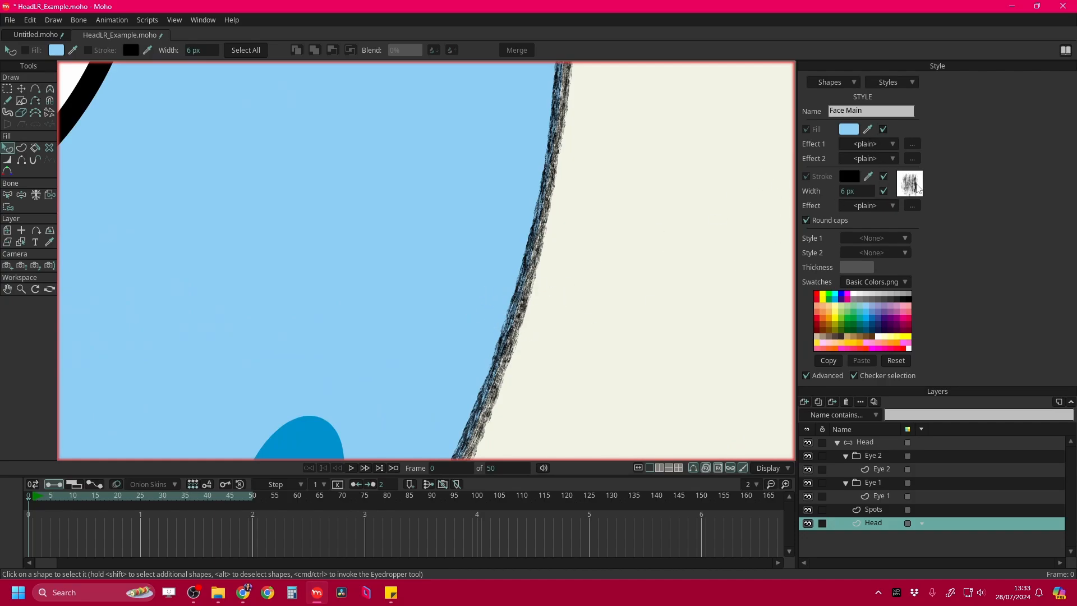
- Set the Face Main stroke colour to the dark blue of the small face spot and its width to 21 px
left_click(868, 176)
left_click(302, 431)
scroll(364, 334, "down", 8)
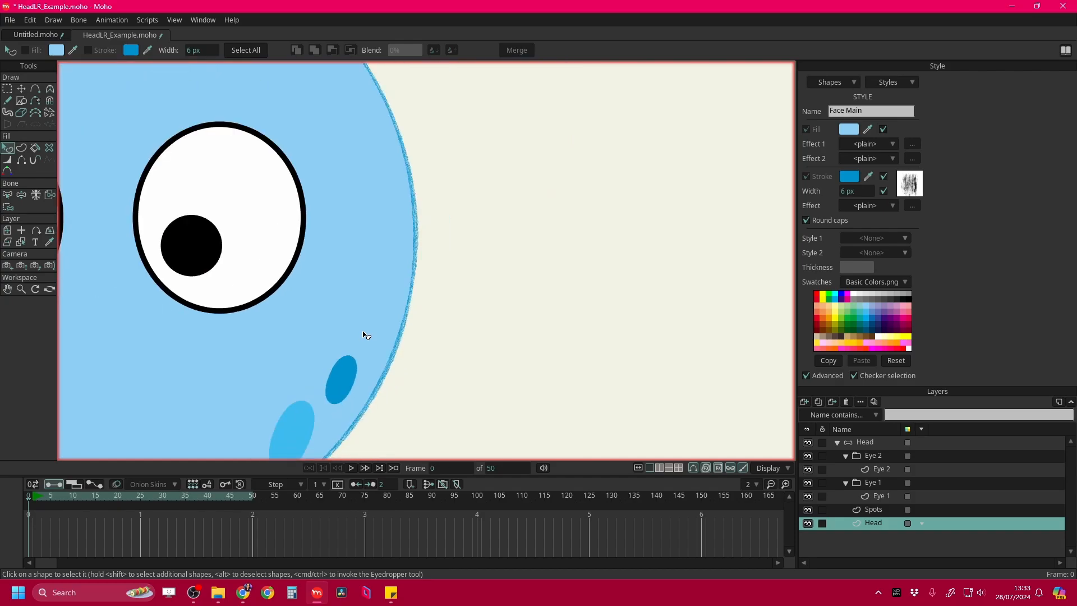
left_click_drag(365, 333, 511, 313)
scroll(511, 314, "down", 2)
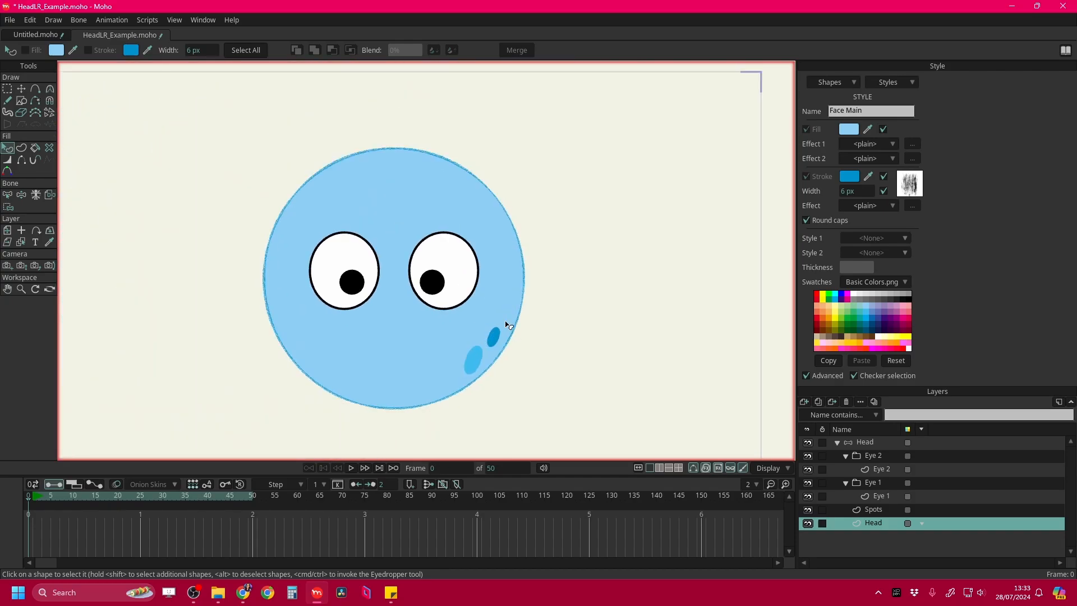
left_click_drag(843, 192, 913, 191)
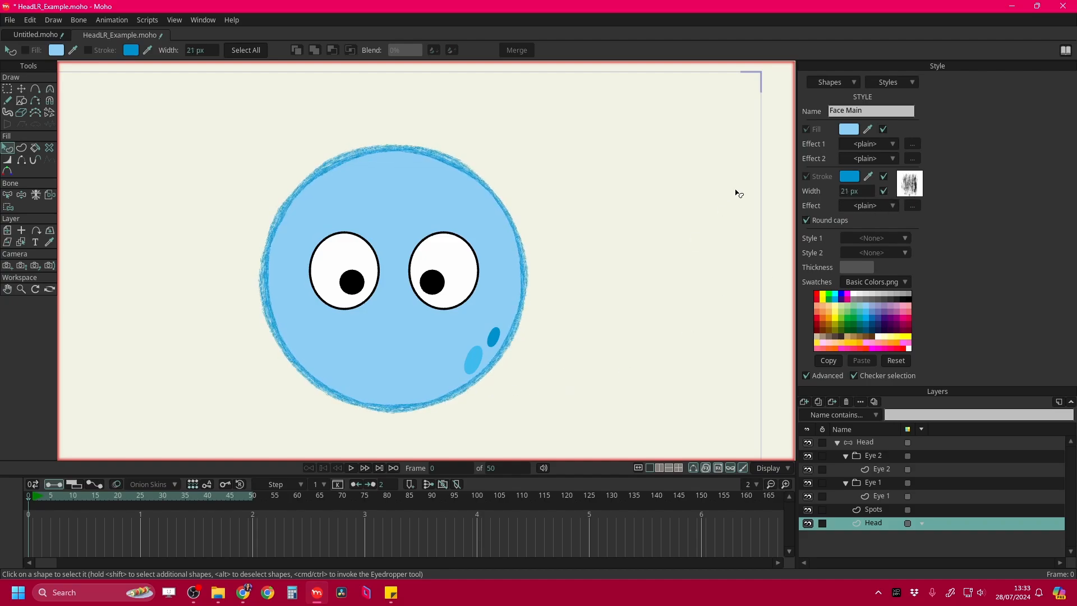
- Give the Eye Main style the MC-Scratchy brush with line boil enabled and a stroke width of 12 px
left_click(910, 82)
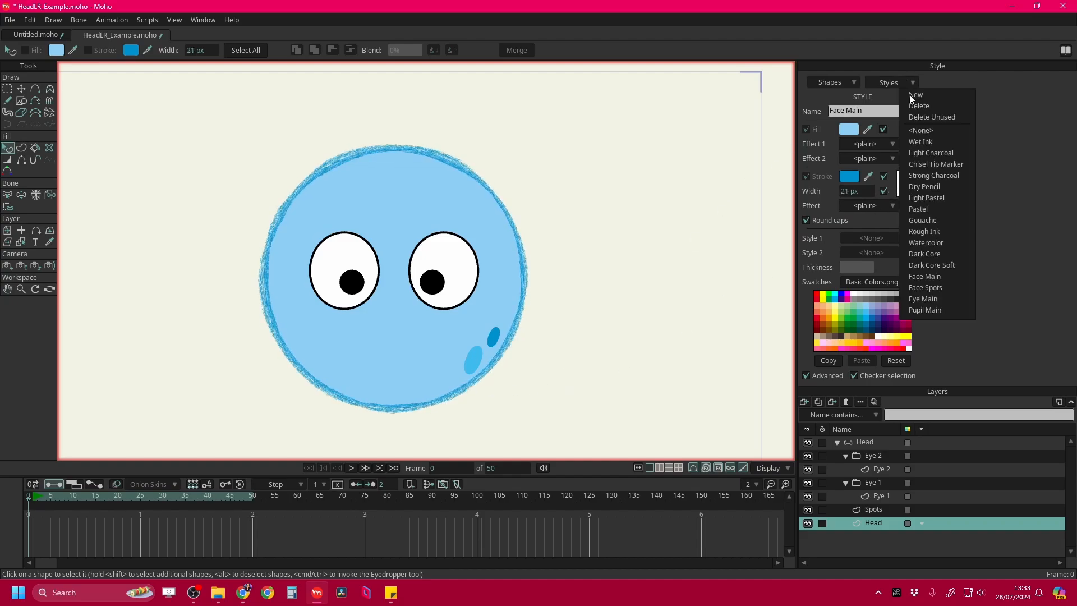
left_click(944, 295)
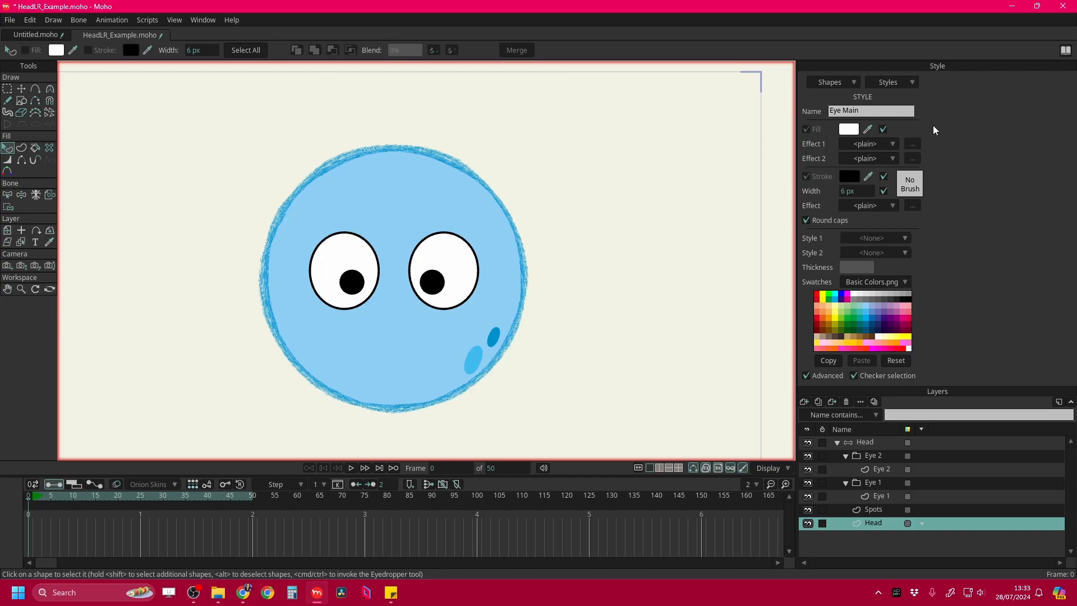
left_click(910, 189)
scroll(561, 169, "down", 5)
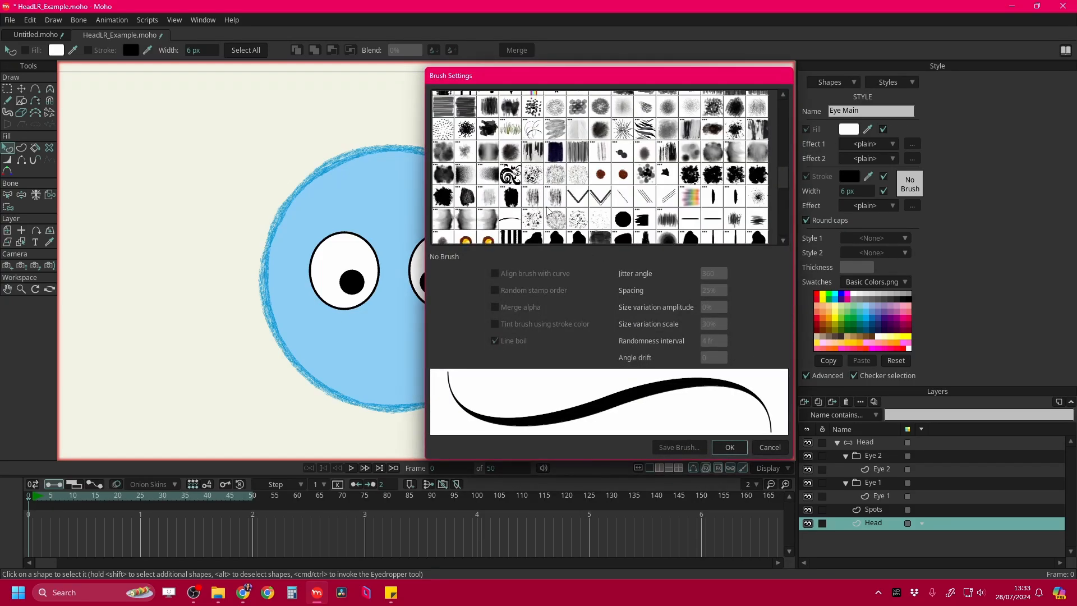
left_click(554, 123)
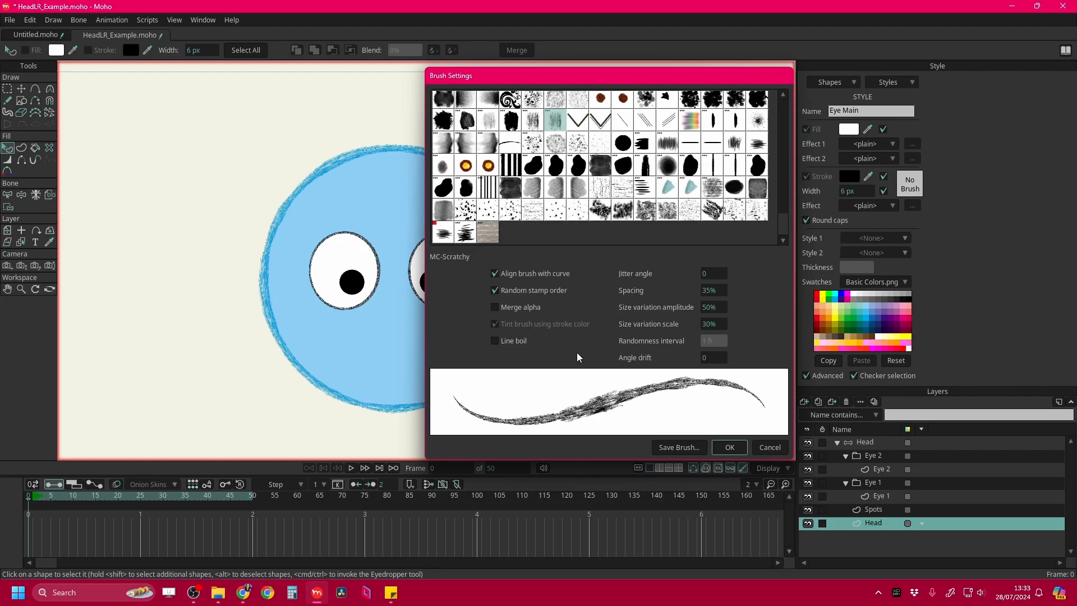
left_click(713, 340)
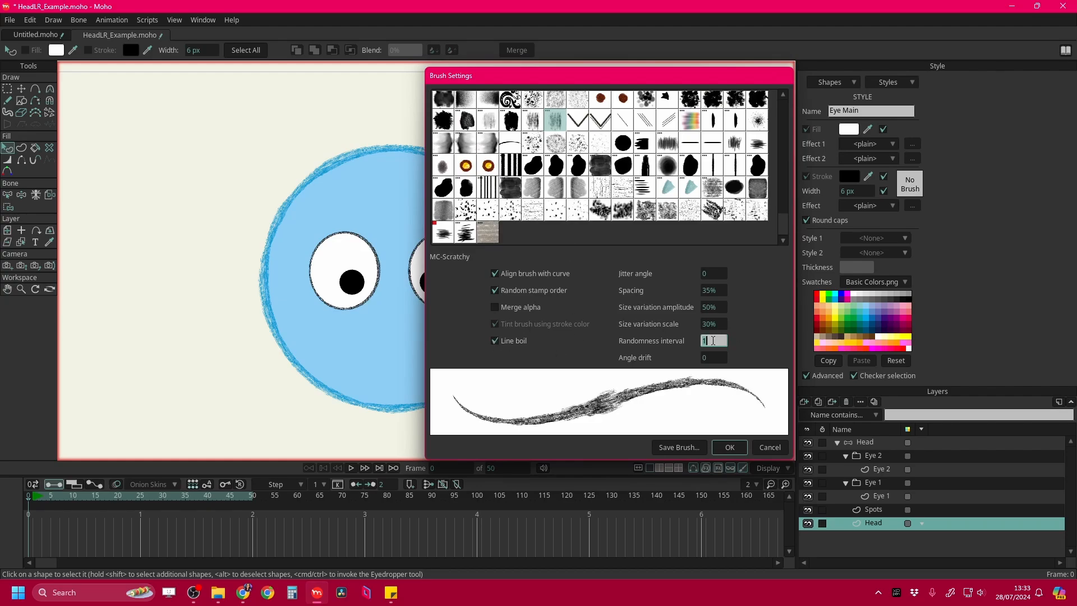
left_click(725, 448)
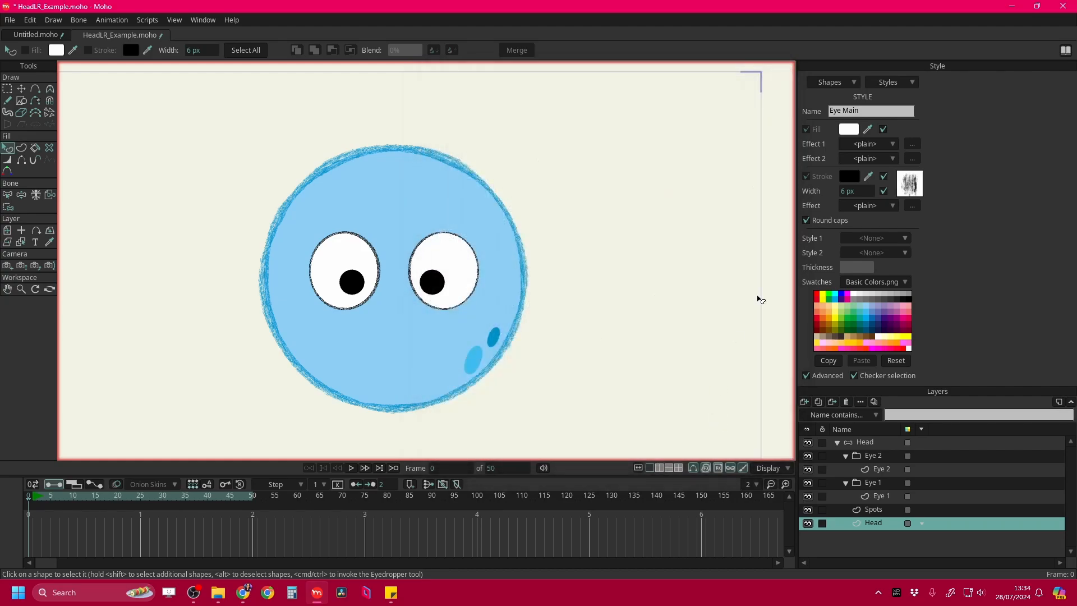
left_click_drag(848, 193, 878, 193)
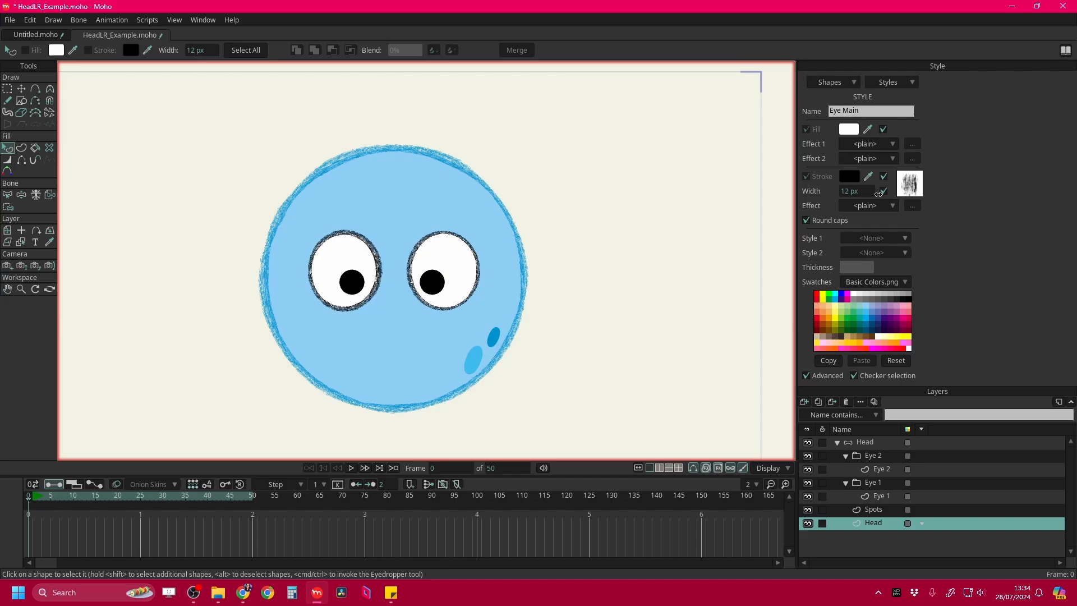
- Open the Face Spots style for editing and choose a scratchy brush for its stroke
left_click(906, 87)
left_click(921, 289)
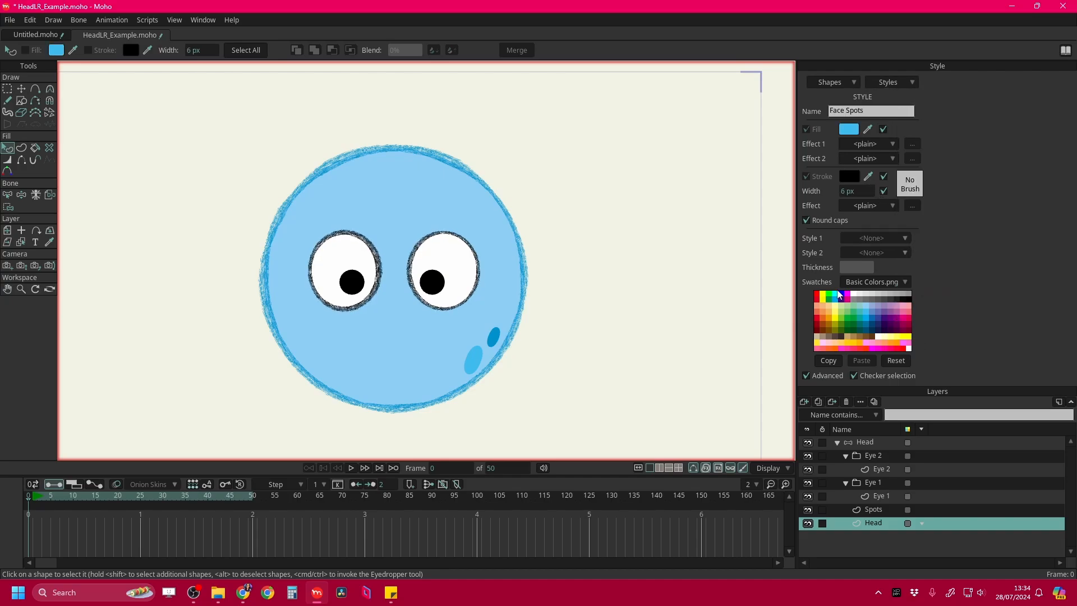
left_click(910, 187)
scroll(536, 208, "down", 5)
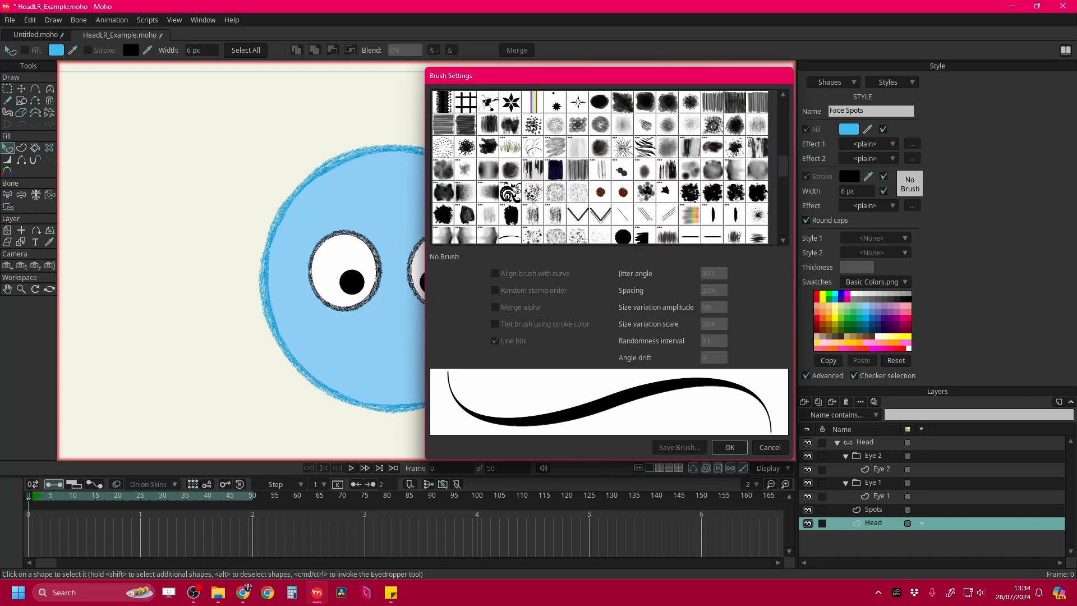
left_click(533, 142)
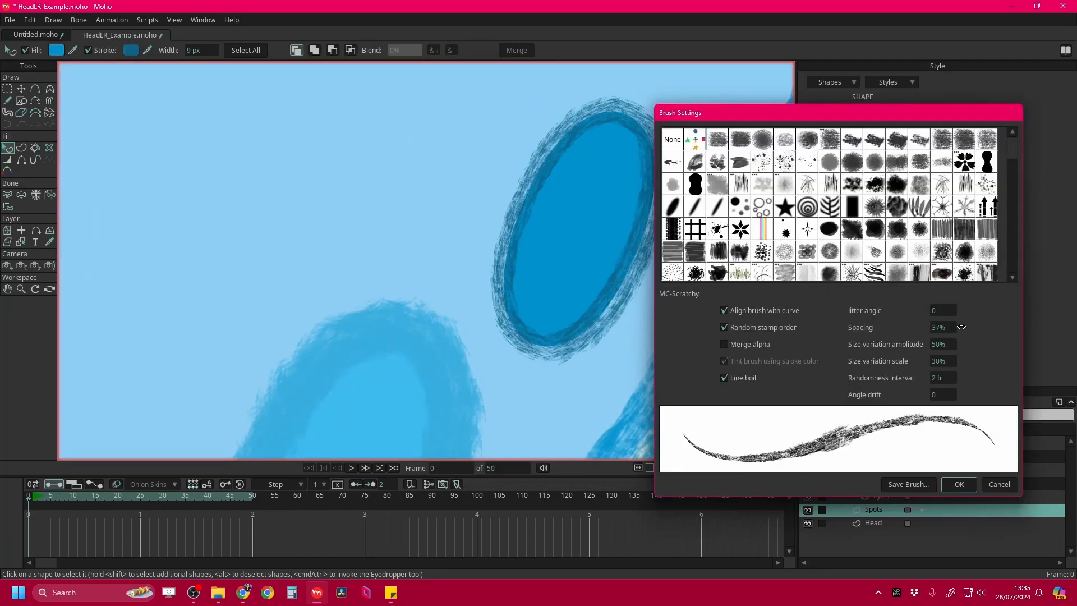
- Adjust the dark spot's brush spacing, set its size variation amplitude to 21% and scale to 12%, and apply the settings
left_click_drag(852, 344, 829, 351)
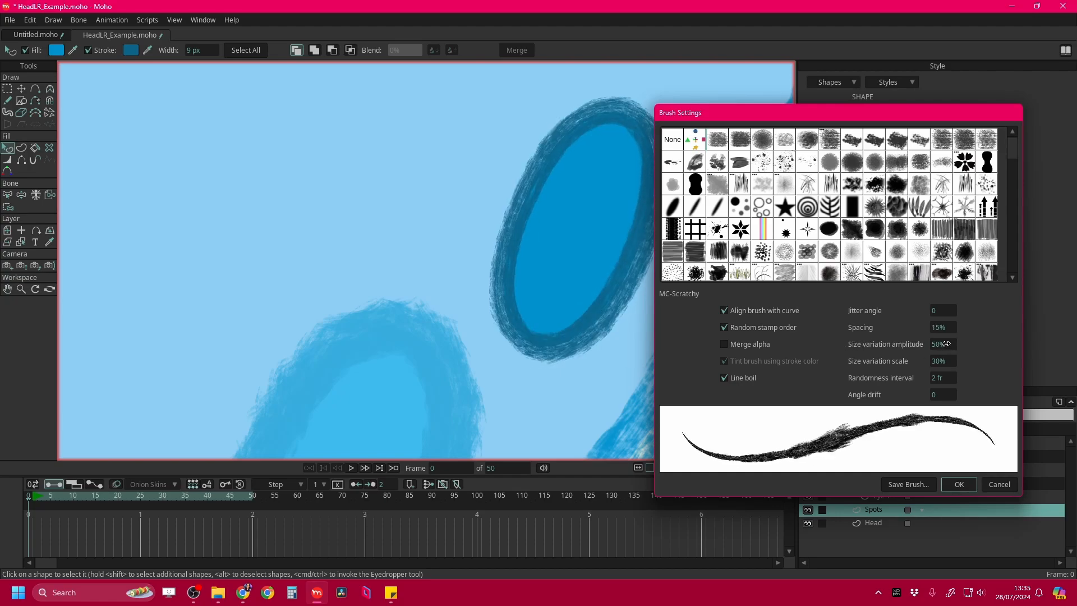
left_click_drag(947, 343, 776, 379)
mouse_move(939, 361)
left_mouse_down()
mouse_move(883, 375)
mouse_move(890, 369)
mouse_move(882, 381)
mouse_move(910, 375)
mouse_move(852, 399)
left_mouse_up()
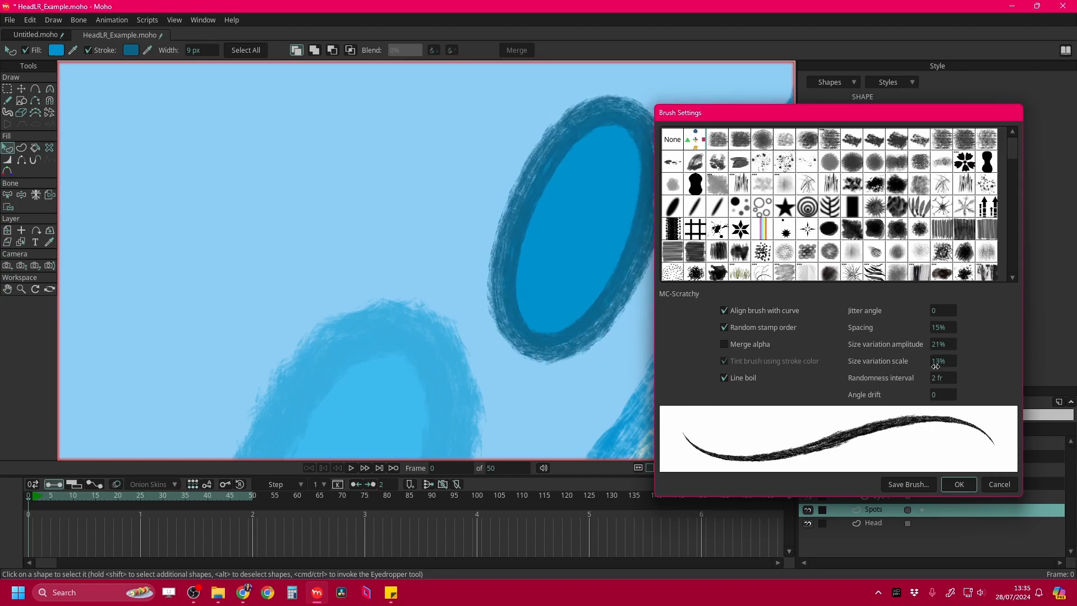
left_click_drag(937, 362, 927, 371)
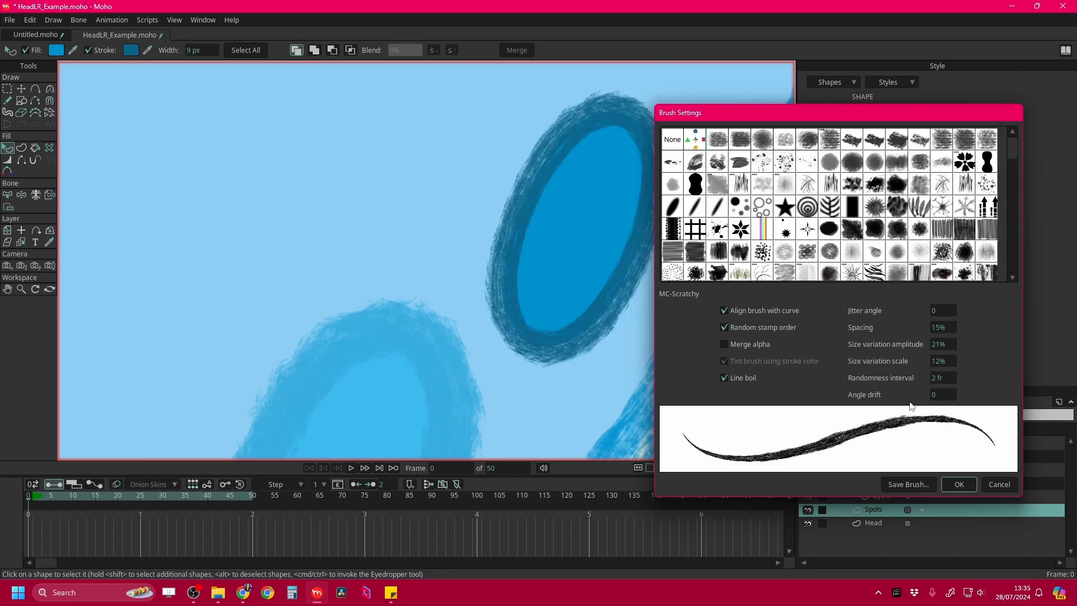
left_click_drag(943, 327, 955, 328)
left_click(955, 483)
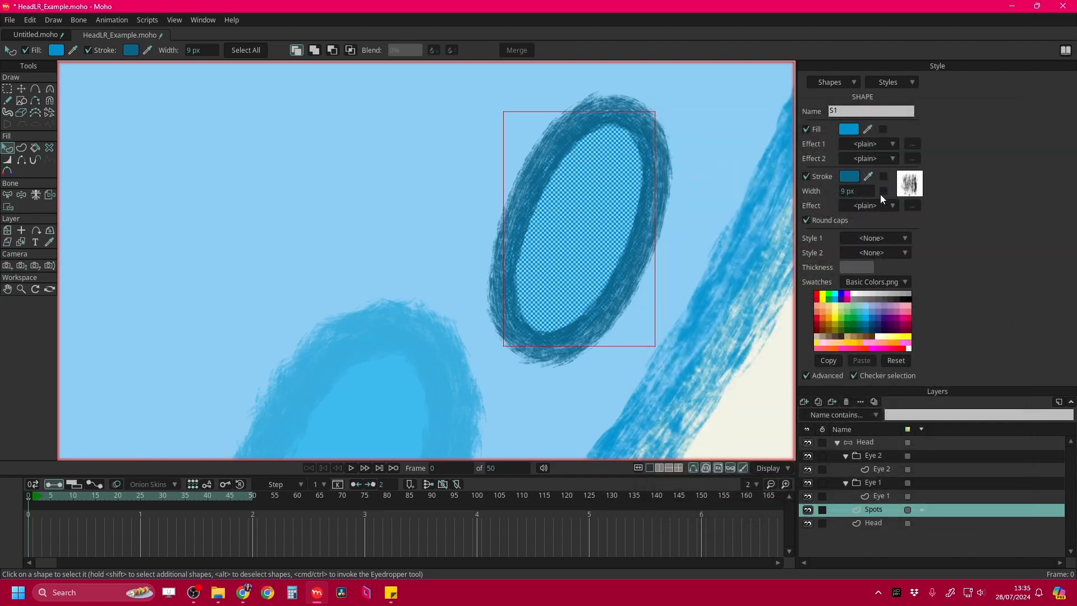
- Match the dark spot's stroke colour to its fill, darken it slightly to 028FCA and deselect the shape
left_click_drag(868, 179, 851, 132)
left_click(850, 179)
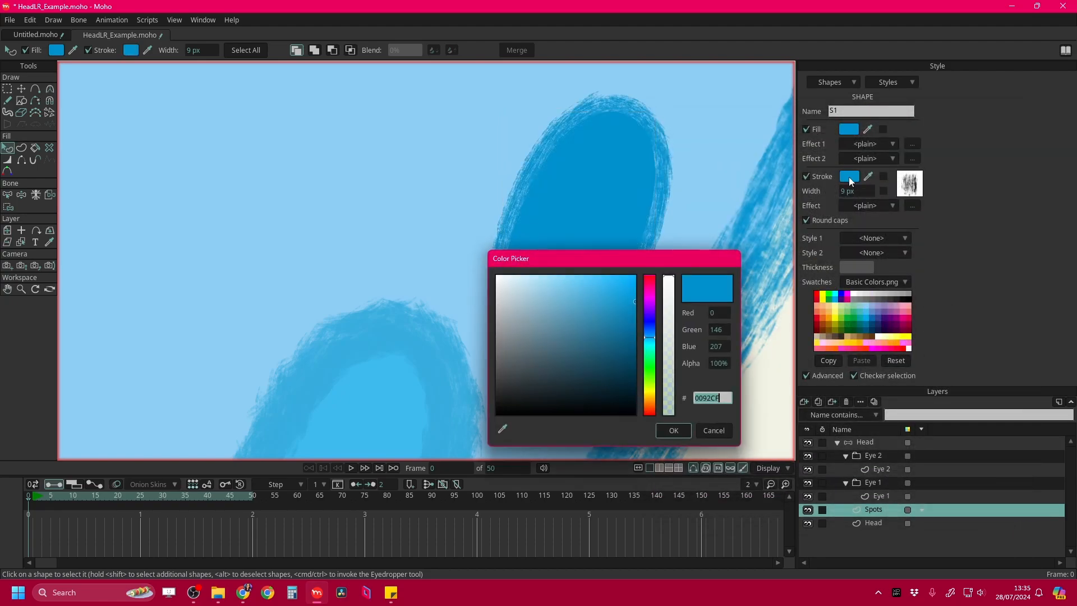
mouse_move(631, 303)
left_mouse_down()
mouse_move(631, 313)
mouse_move(634, 304)
left_mouse_up()
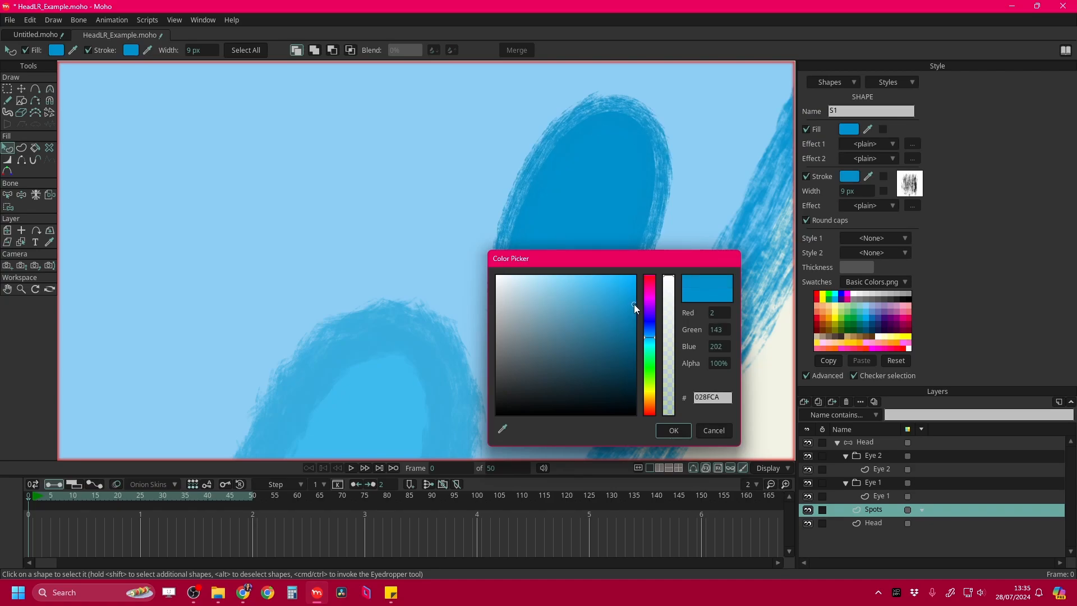
left_click(663, 429)
scroll(508, 281, "down", 6)
key("Return")
- Play the head turn animation to check the line boil, and return to frame 0
scroll(507, 280, "down", 3)
scroll(511, 283, "down", 3)
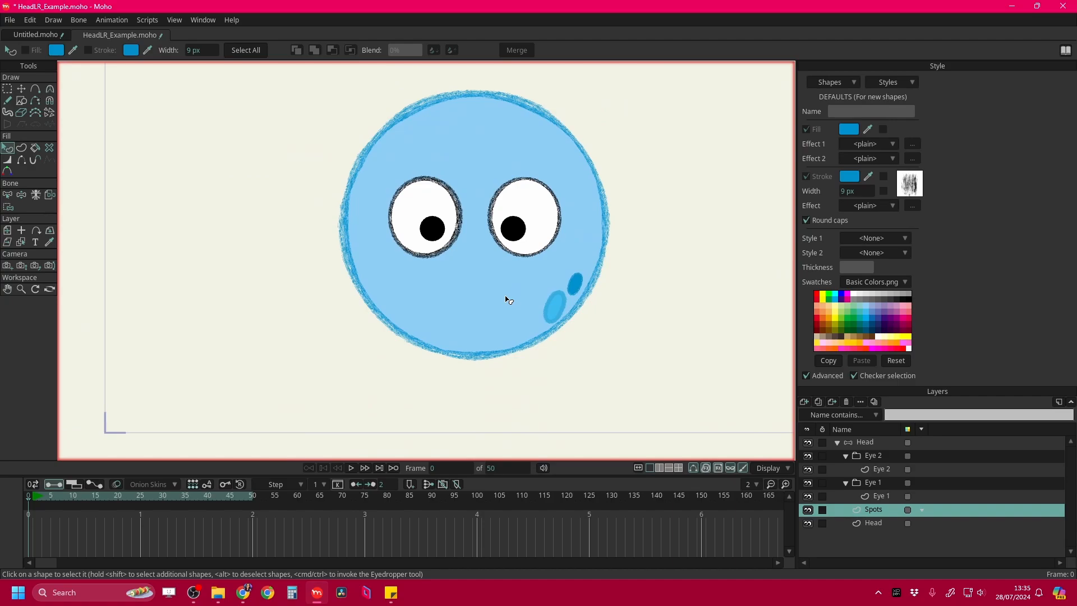
key("space")
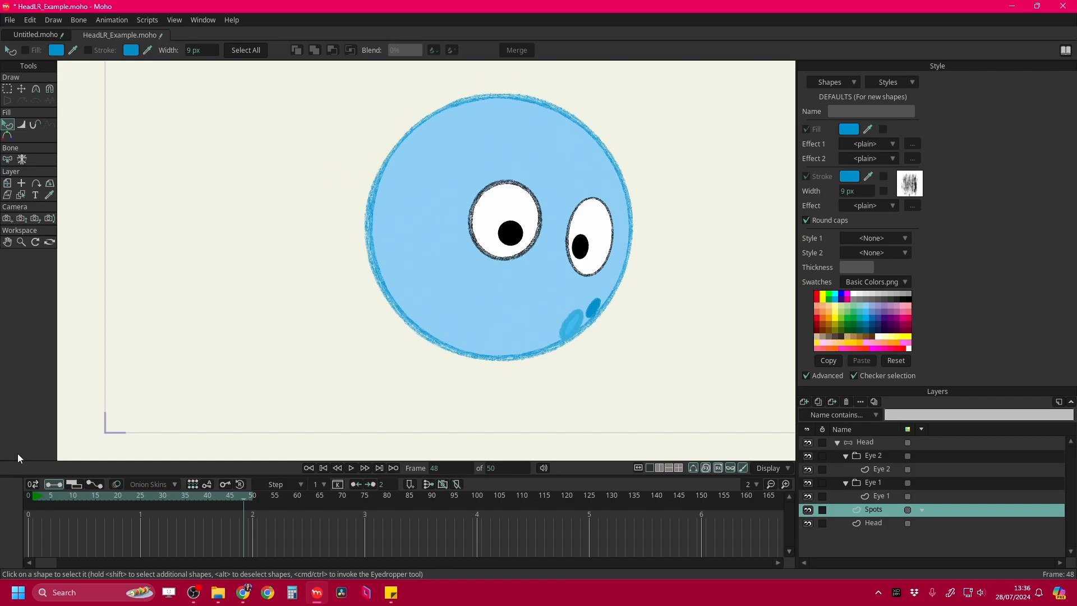
left_click(28, 496)
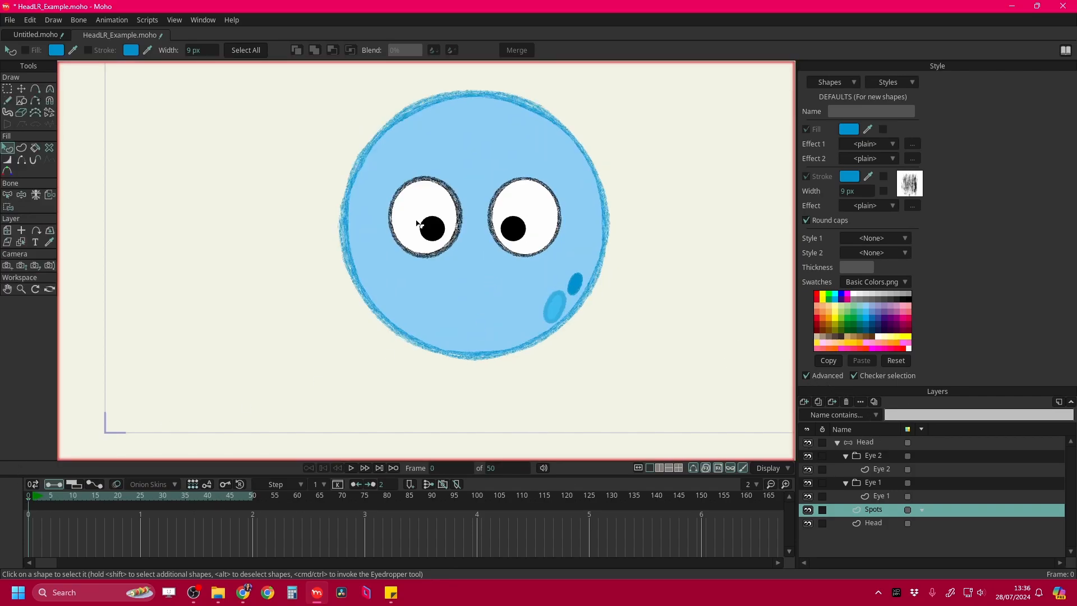
- Hide the Style window and open the vector noise settings of the Head vector layer
left_click(202, 20)
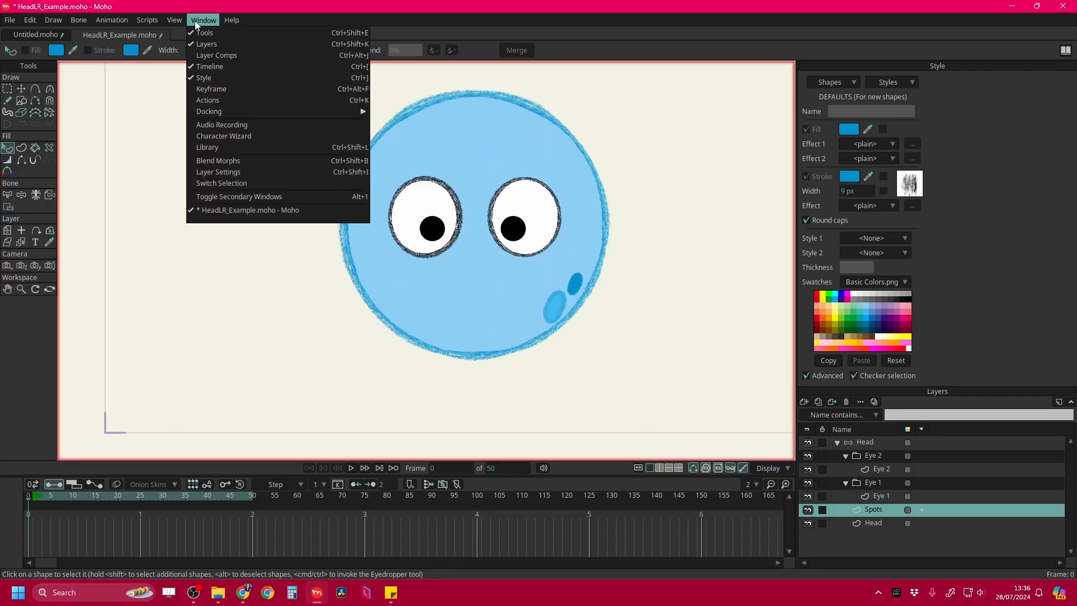
left_click(206, 81)
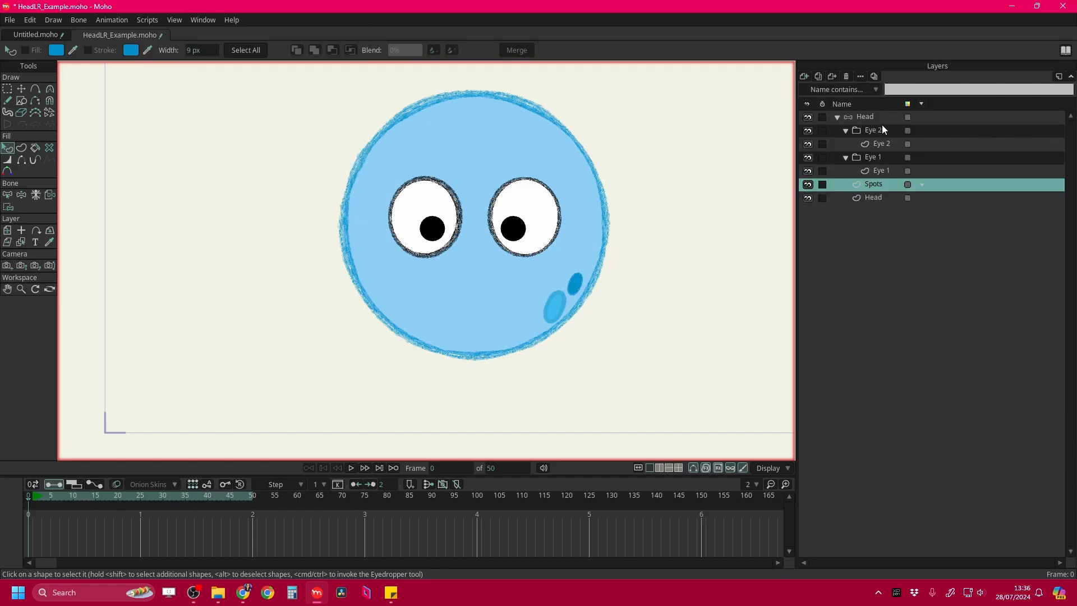
left_click(869, 197)
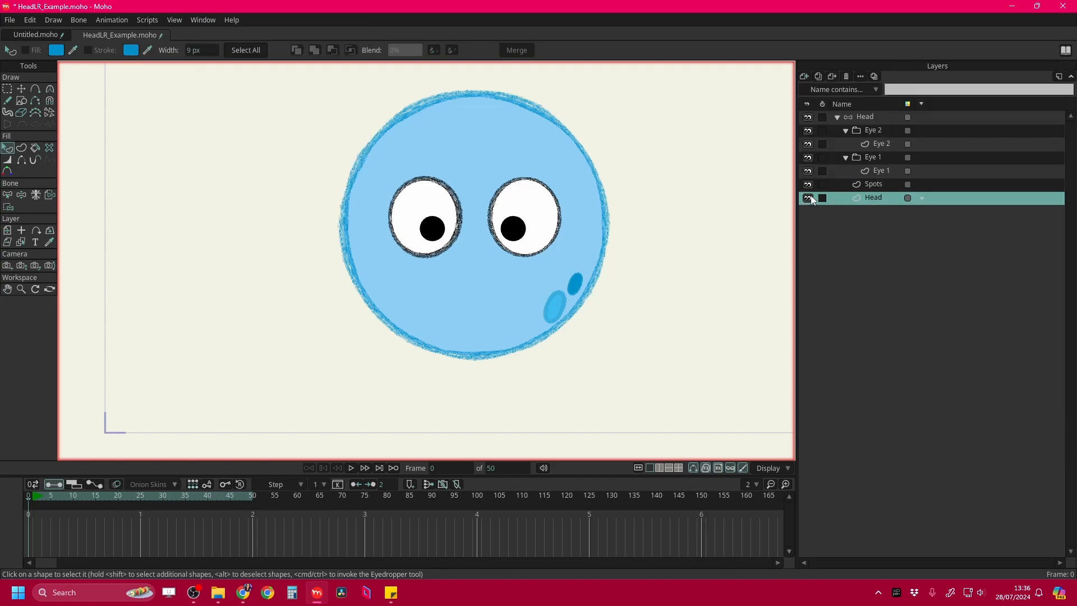
double_click(887, 199)
left_click(766, 90)
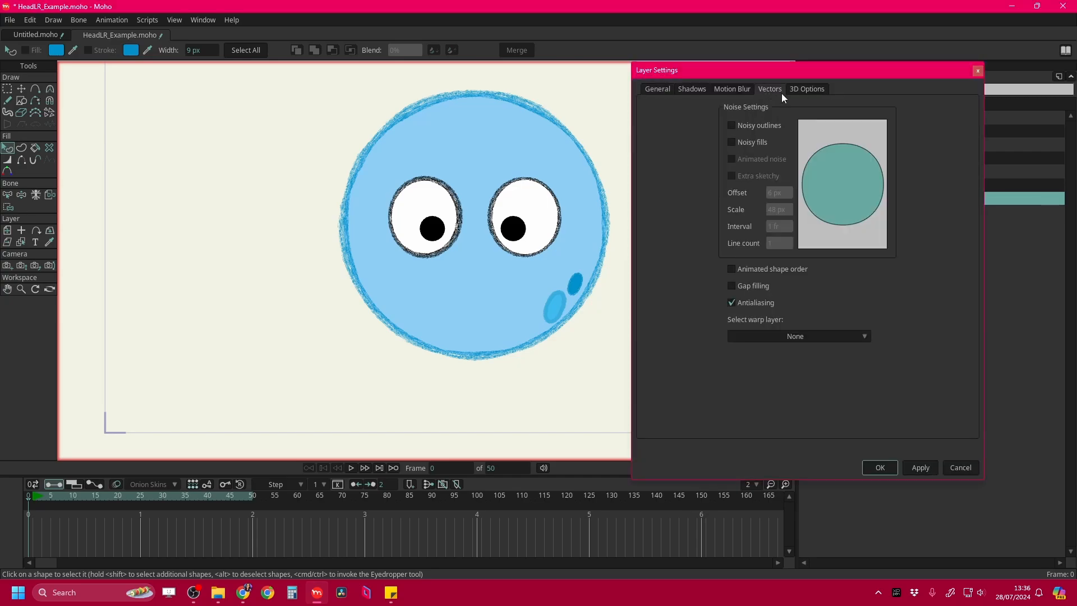
left_click_drag(777, 73, 756, 87)
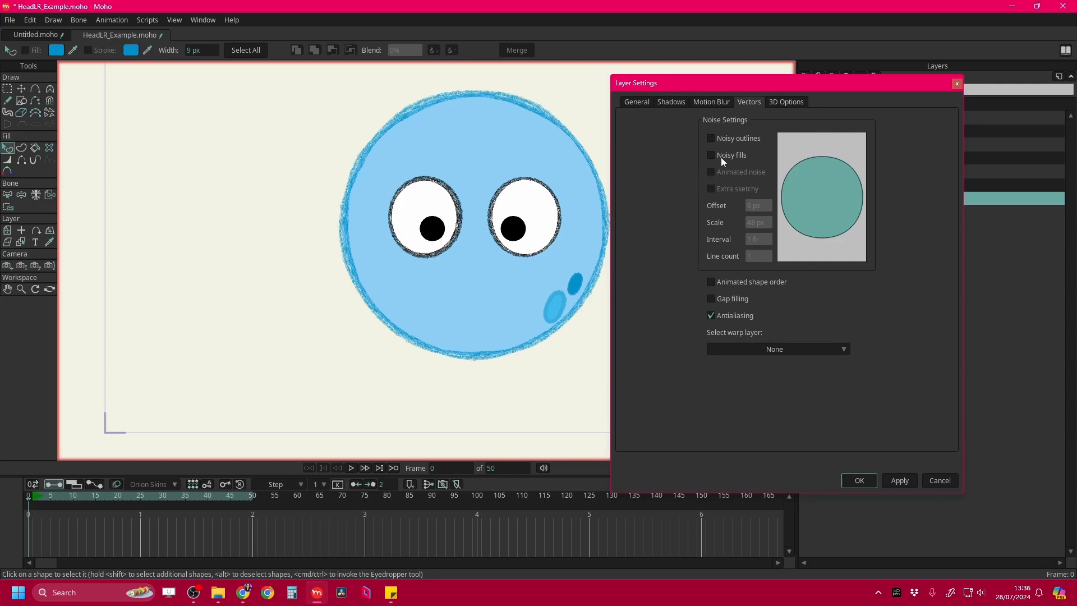
- Enable noisy outlines and noisy fills on the Head vector layer, comparing the outline with and without noise
left_click(712, 138)
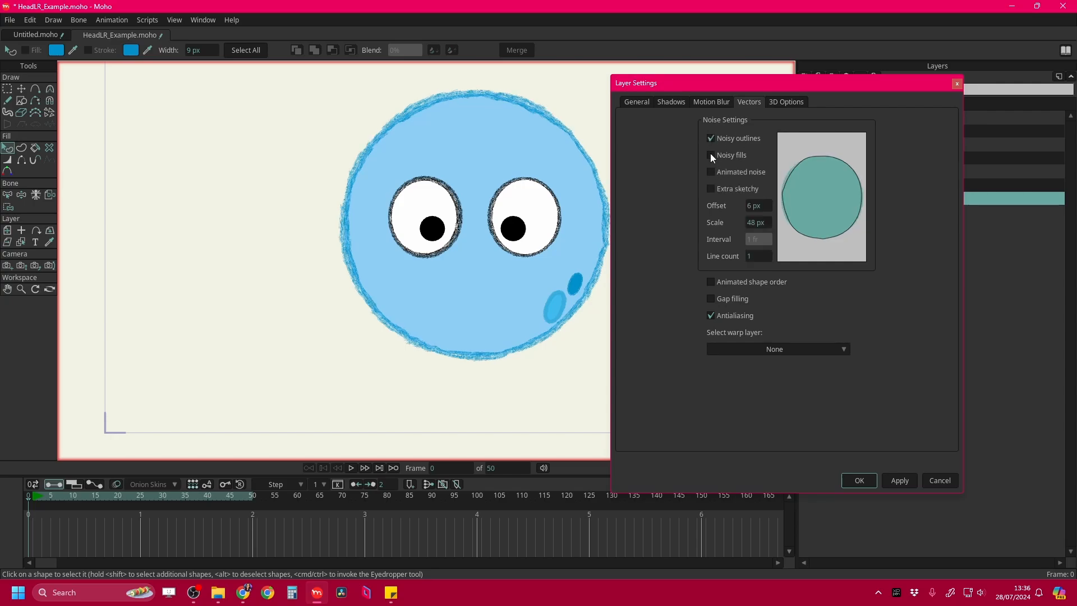
left_click(710, 154)
scroll(604, 216, "up", 3)
scroll(601, 185, "up", 3)
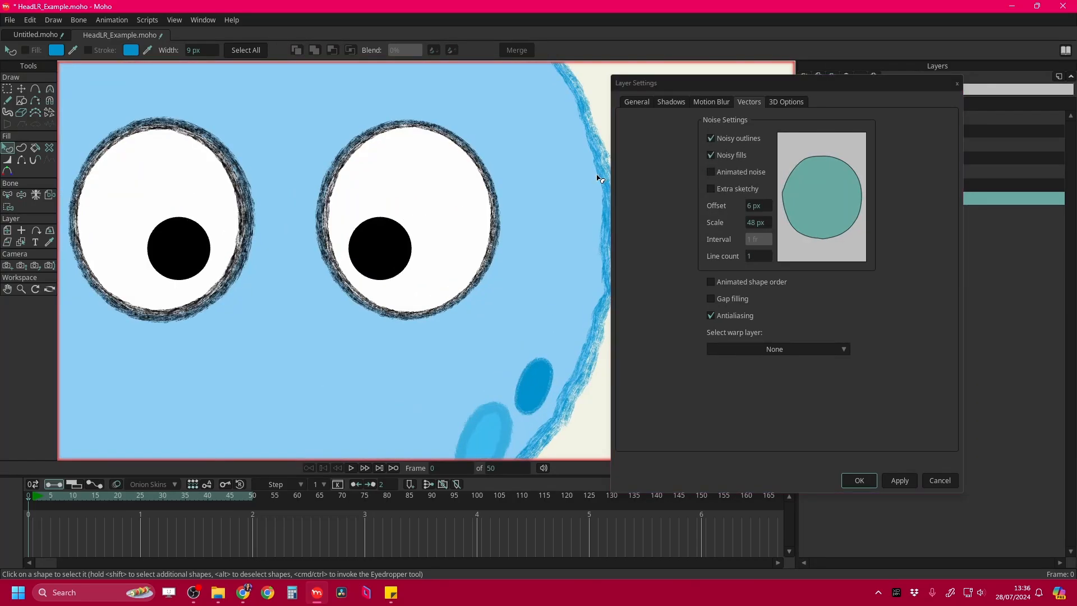
left_click(712, 154)
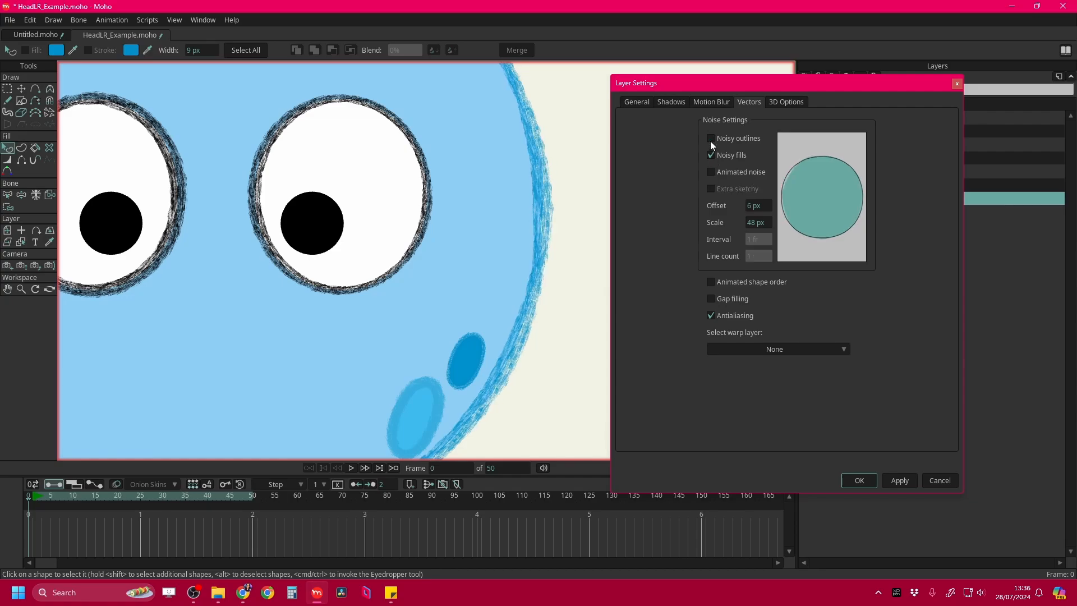
scroll(519, 215, "down", 3)
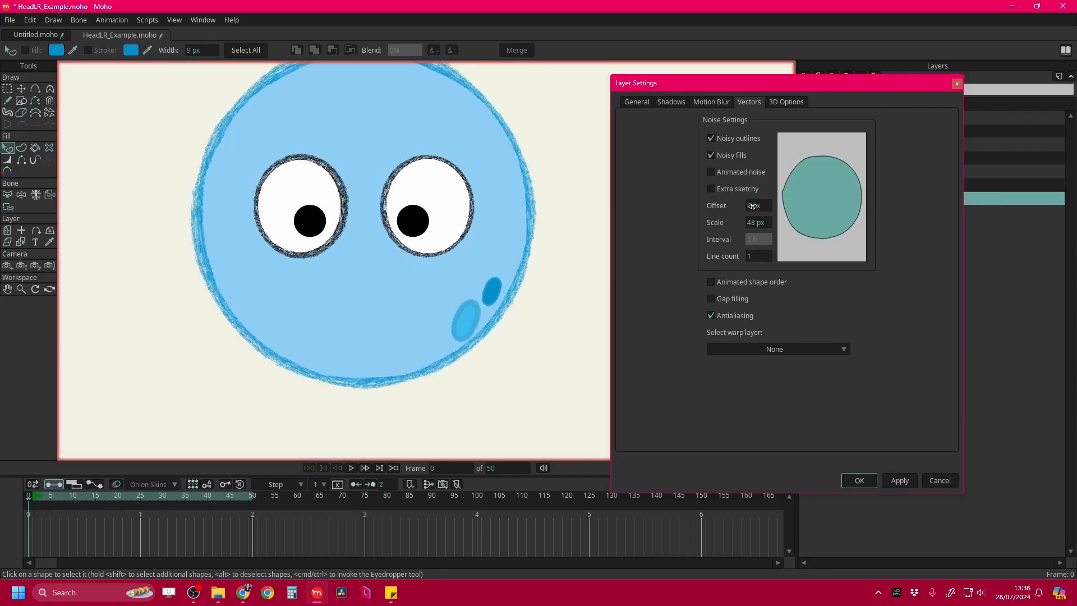
- Set the noise offset to 8 px and scale to 90 px, animate the noise at a 4-frame interval, and apply
left_click_drag(757, 205, 952, 209)
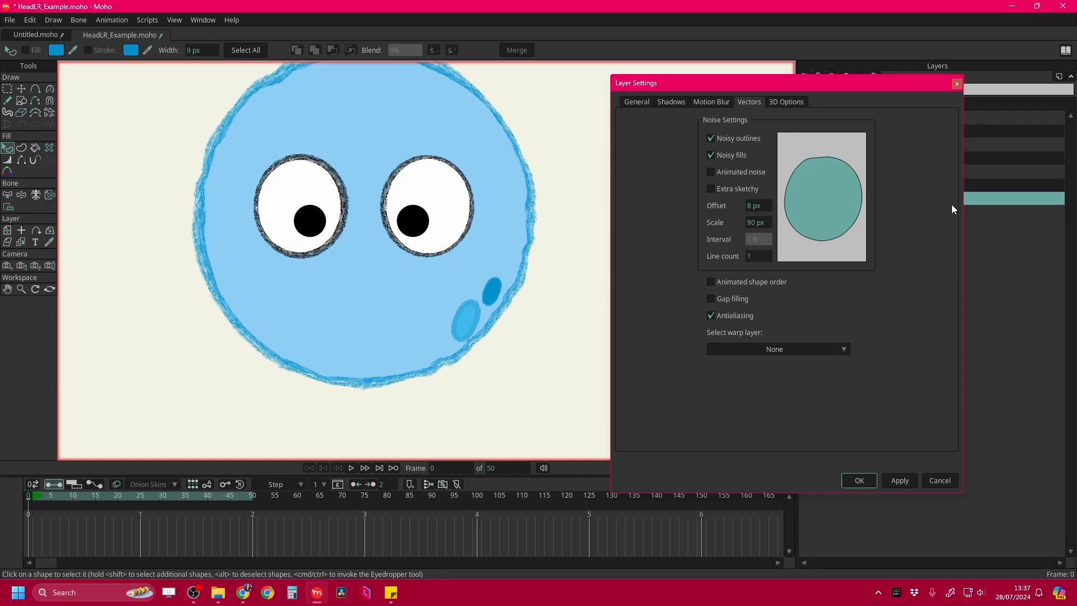
left_click(711, 172)
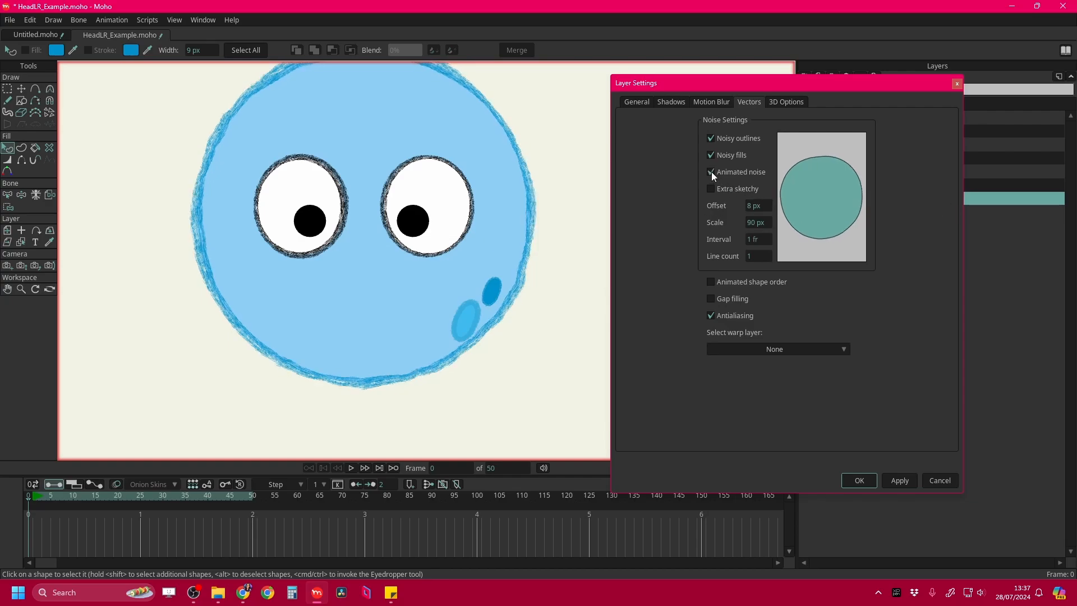
left_click(755, 240)
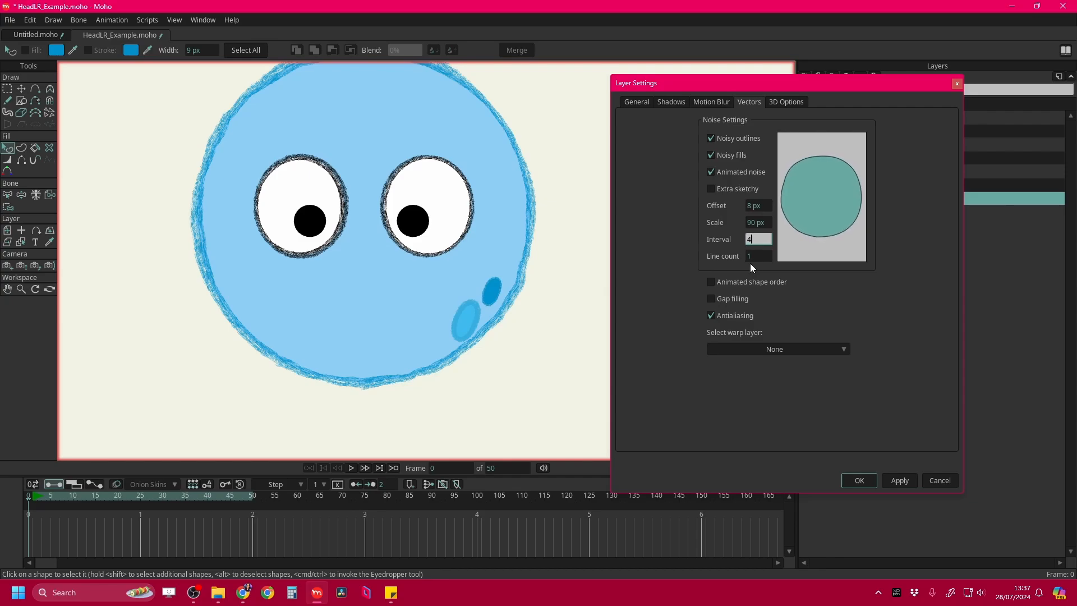
type("4")
key("Return")
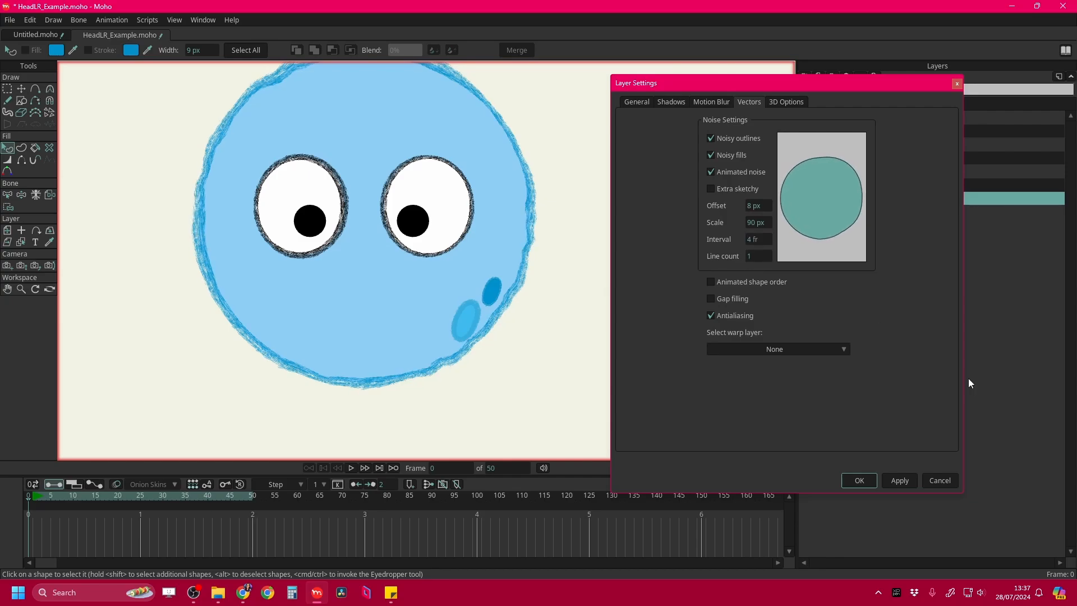
left_click(859, 480)
- Play the animation and examine the animated noise on the head outline
scroll(471, 290, "down", 4)
key("space")
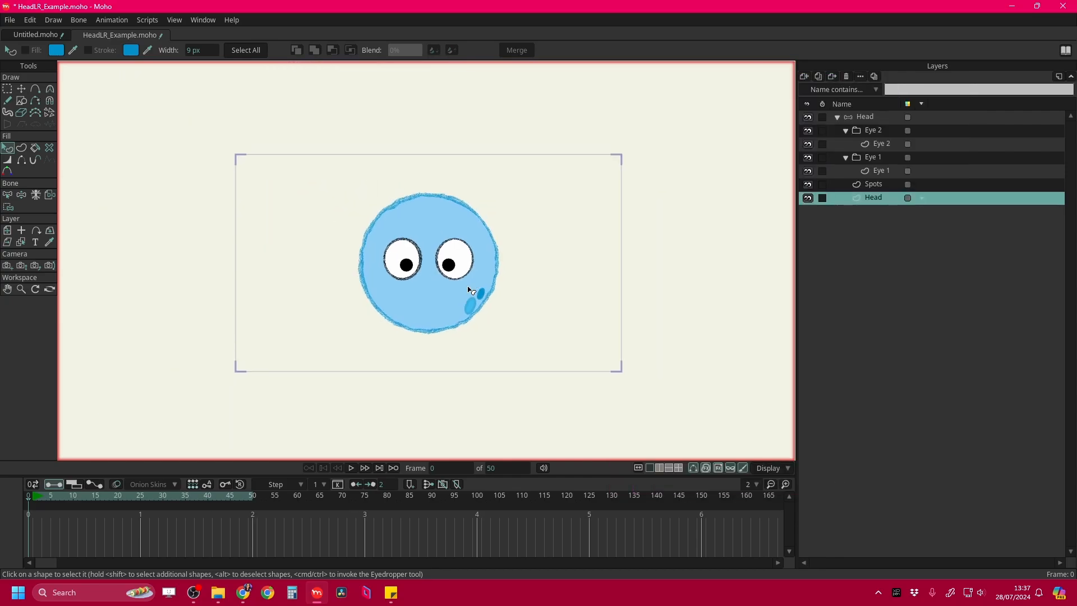
scroll(553, 272, "up", 2)
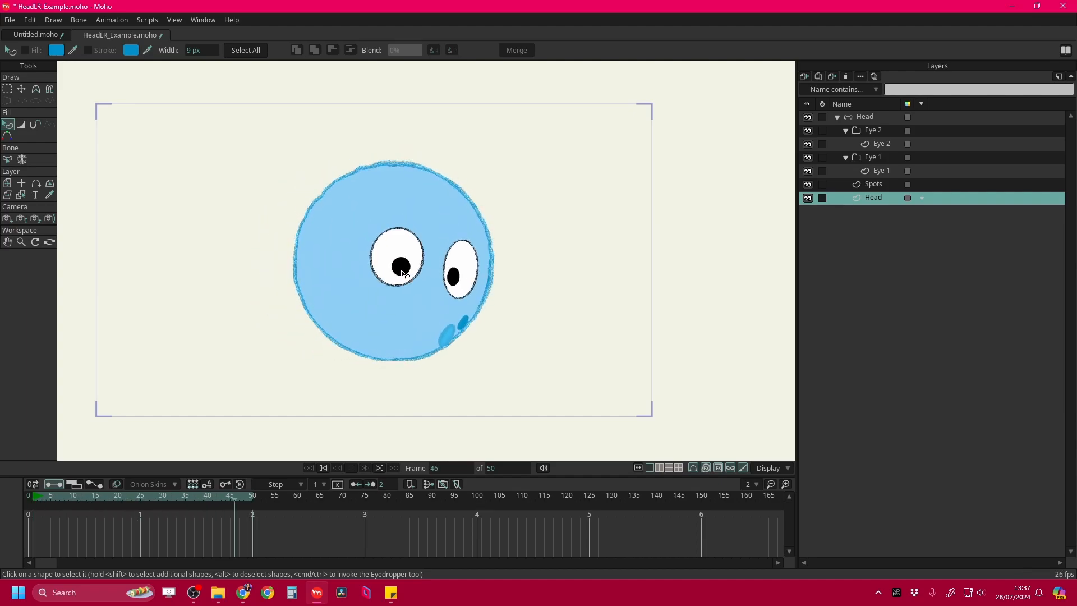
scroll(395, 292, "up", 1)
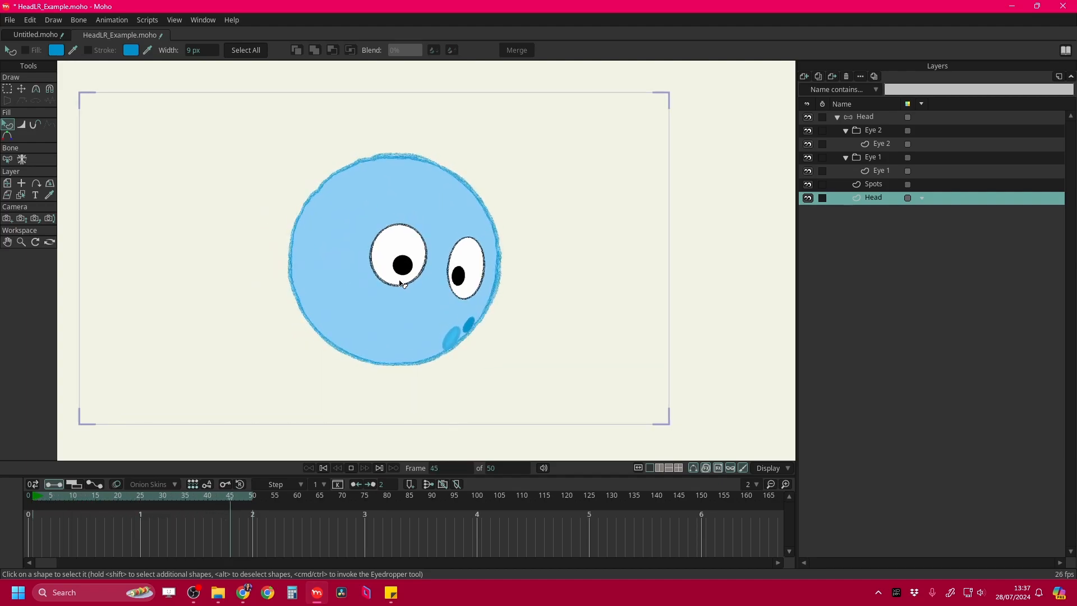